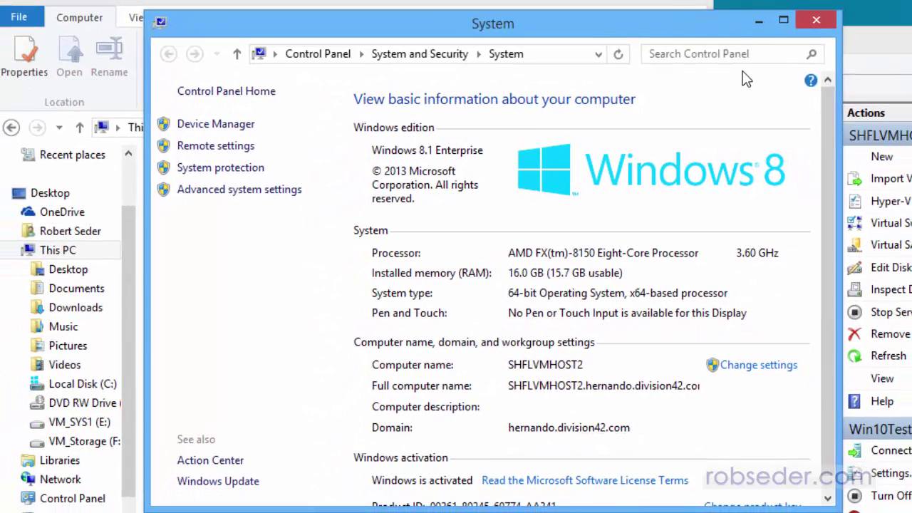
# - Check free space on VM_SYS1 (E:) (217 GB of 232 GB) and VM_Storage (F:) (1.81 TB), then go back to Hyper-V Manager
pyautogui.click(757, 22)
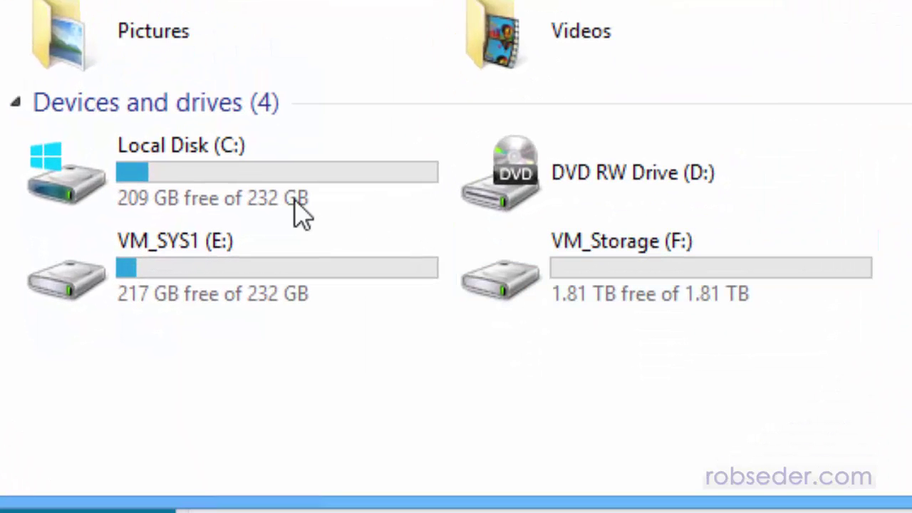
pyautogui.click(184, 291)
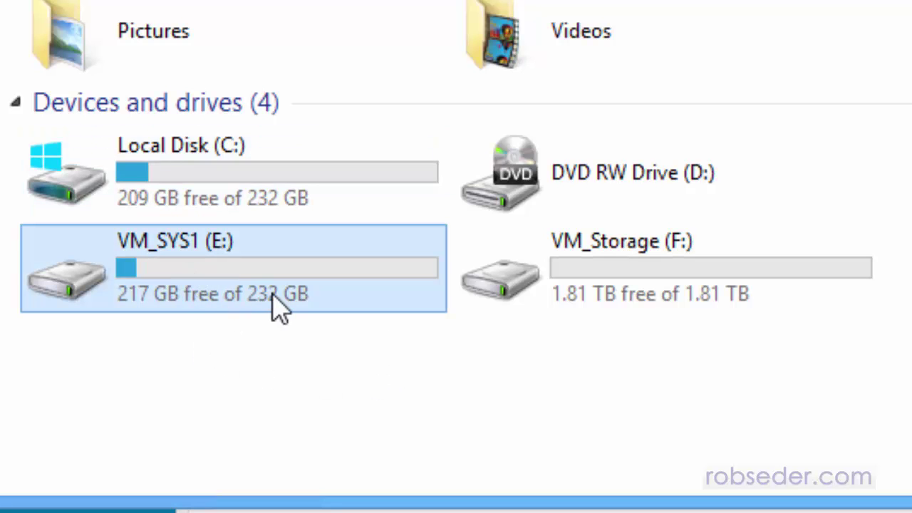
pyautogui.moveTo(278, 308)
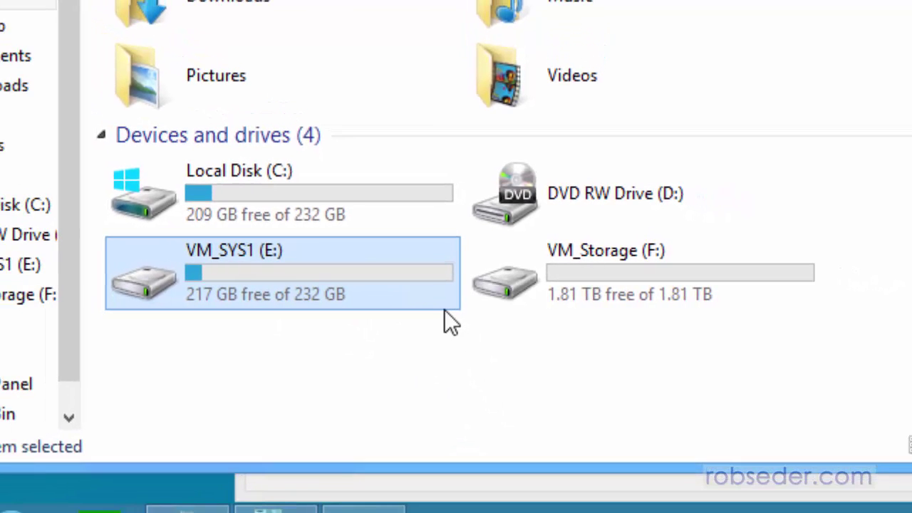
pyautogui.click(741, 303)
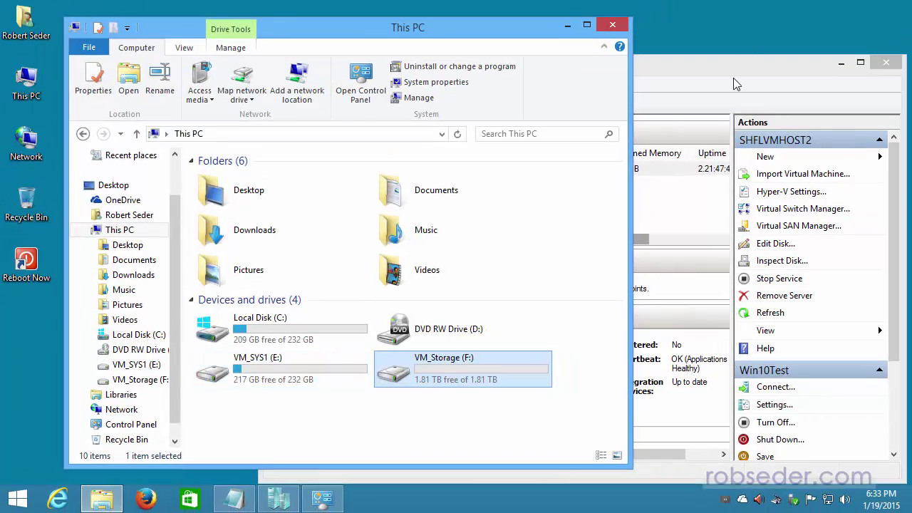
pyautogui.click(734, 80)
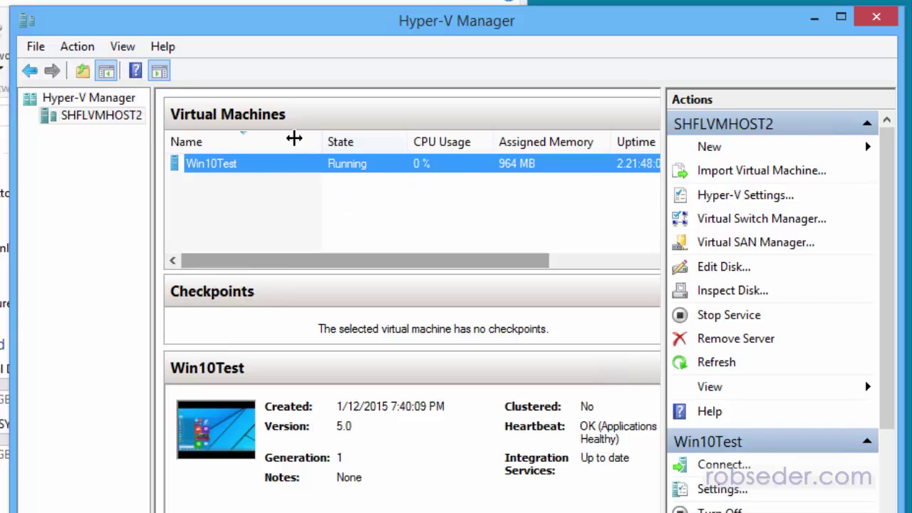
# - Launch the New Virtual Machine Wizard from New > Virtual Machine in the Actions pane
pyautogui.click(717, 148)
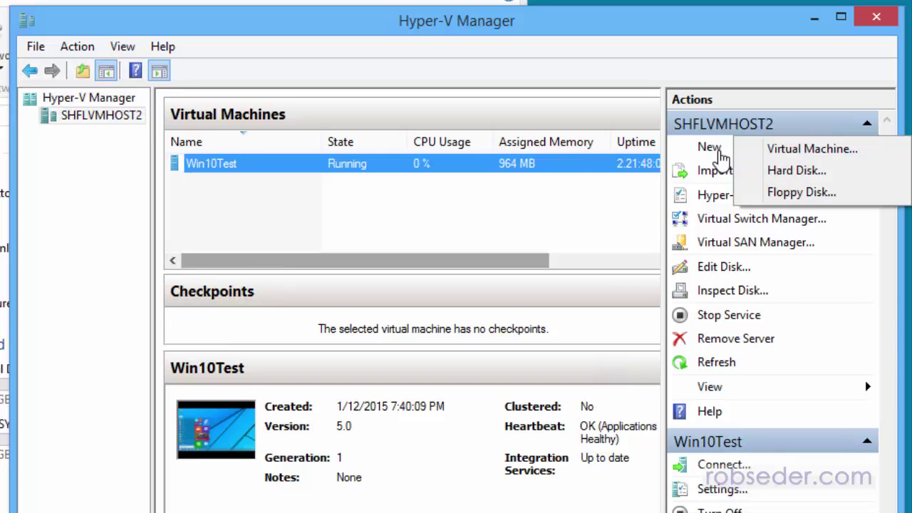
pyautogui.rightClick(77, 117)
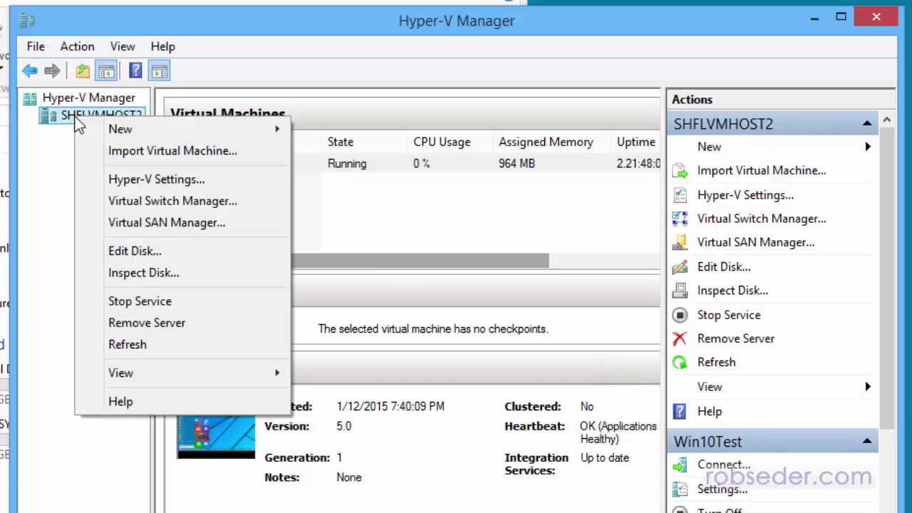
pyautogui.moveTo(105, 132)
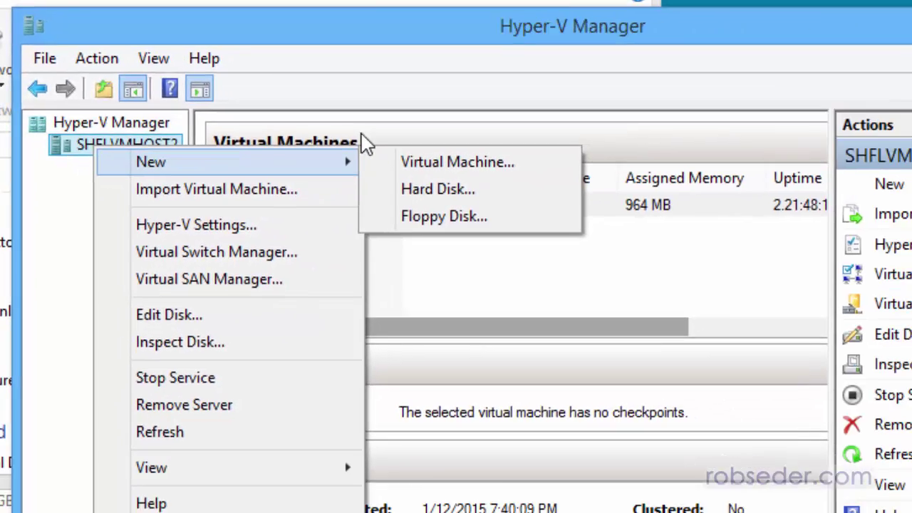
pyautogui.click(365, 88)
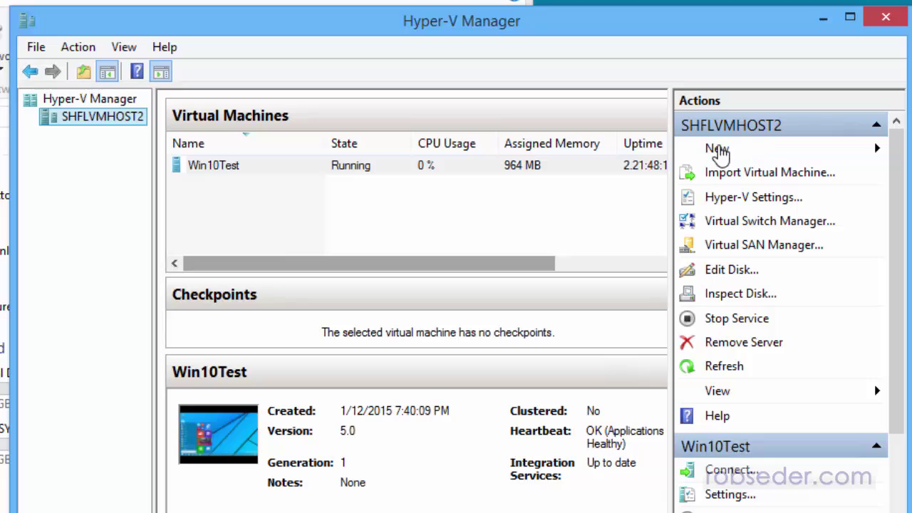
pyautogui.click(718, 150)
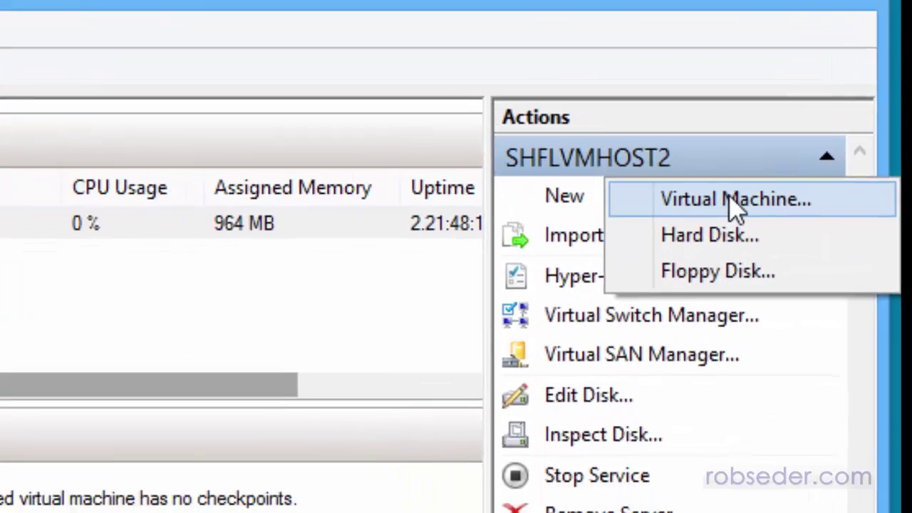
pyautogui.click(736, 201)
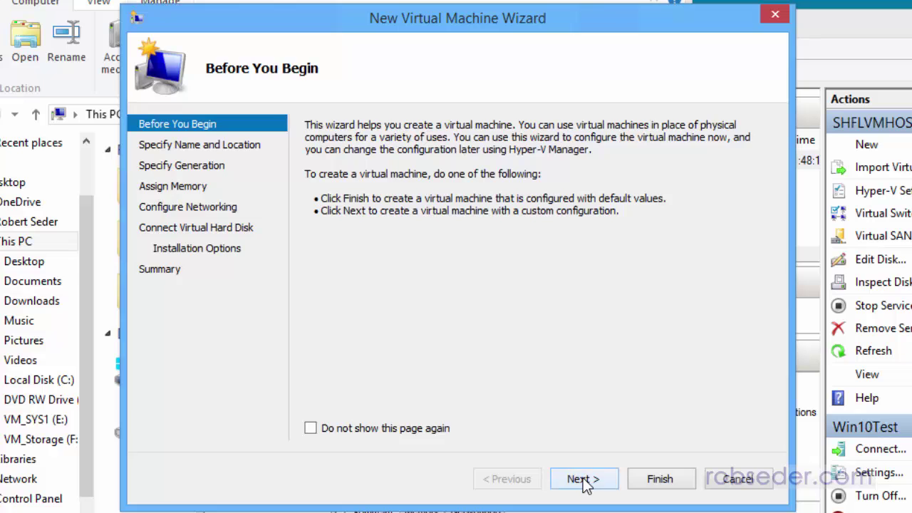
# - Move past the Before You Begin page to Specify Name and Location
pyautogui.click(583, 479)
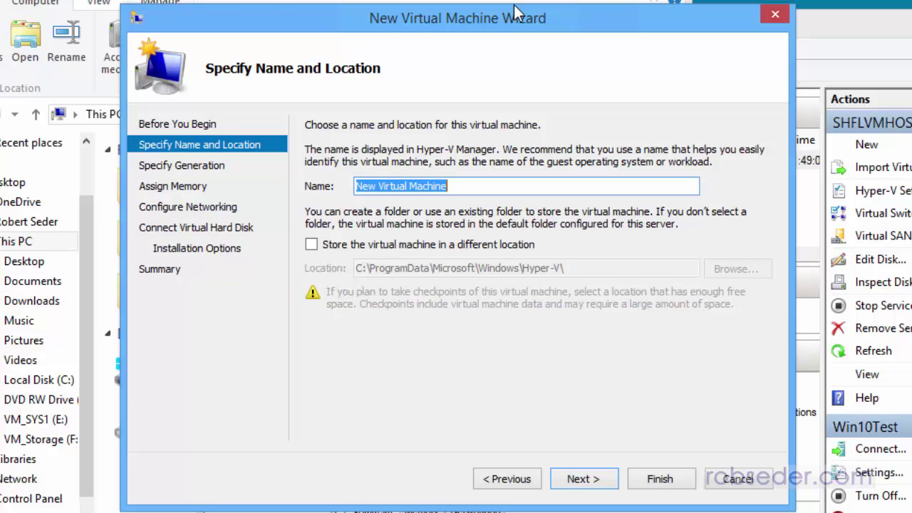
# - Enter TPAPDC as the machine name and tick 'Store the virtual machine in a different location'
pyautogui.write('TPAP')
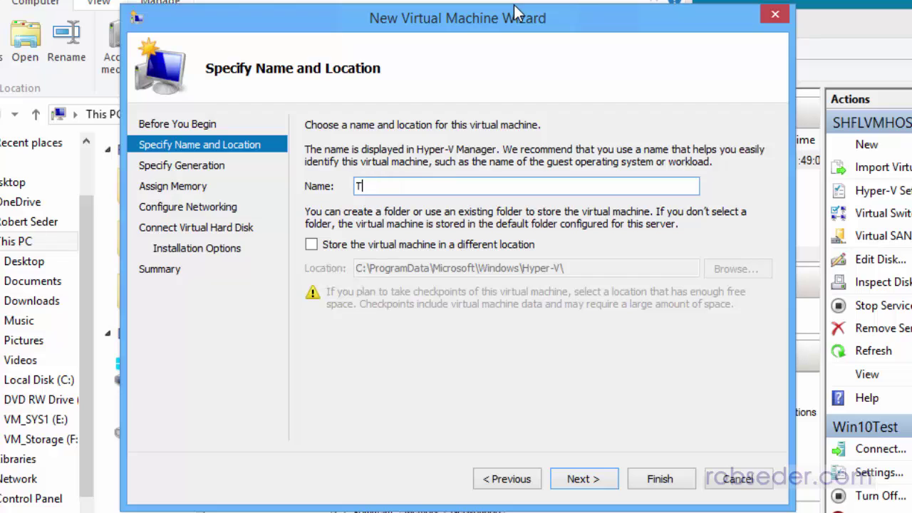
pyautogui.write('DC')
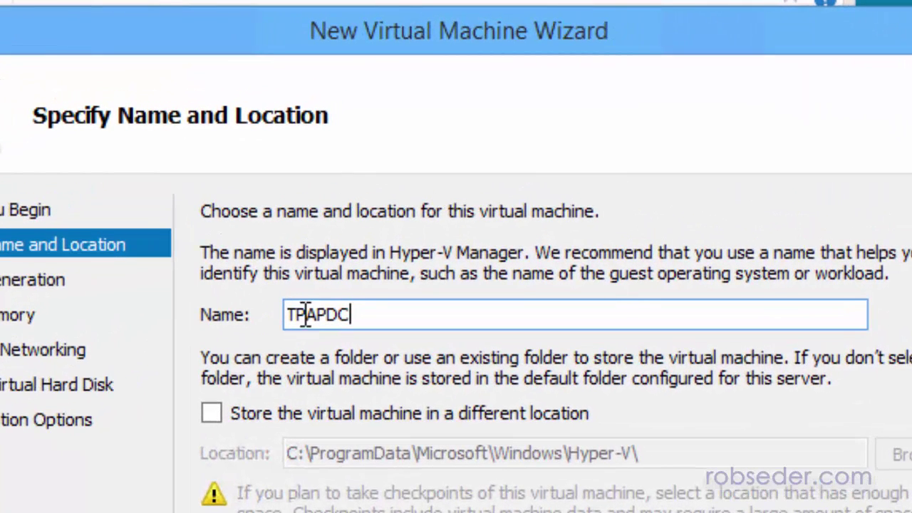
pyautogui.moveTo(318, 314); pyautogui.dragTo(214, 312)
pyautogui.click(348, 314)
pyautogui.moveTo(318, 313); pyautogui.dragTo(413, 316)
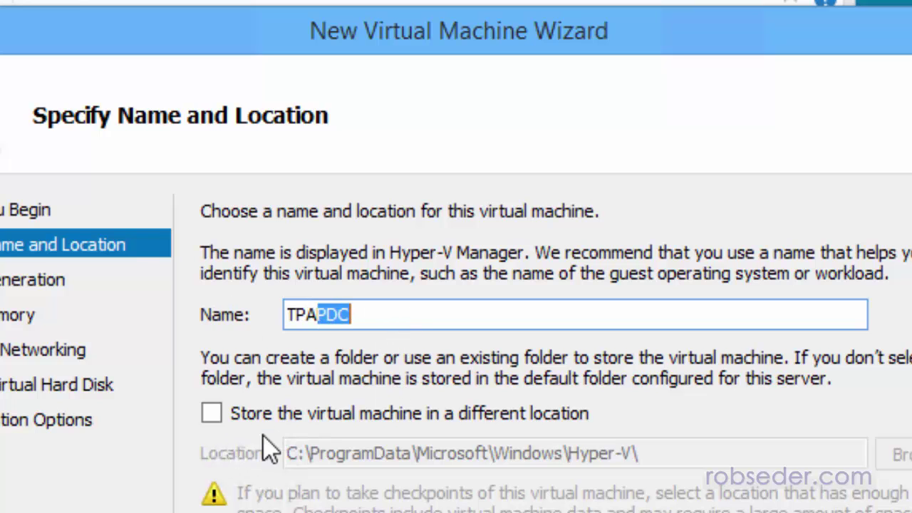
pyautogui.click(272, 405)
pyautogui.click(213, 331)
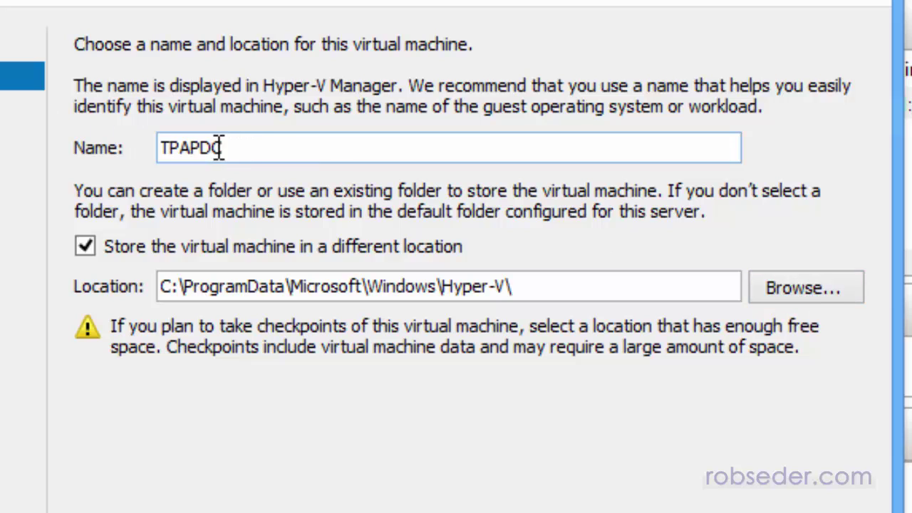
pyautogui.moveTo(191, 147); pyautogui.dragTo(268, 148)
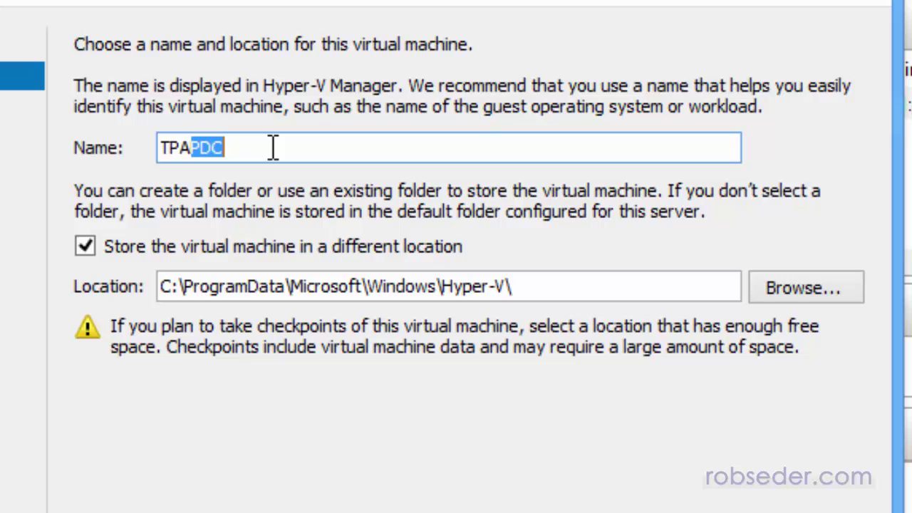
pyautogui.click(273, 147)
pyautogui.write('01')
pyautogui.press('BackSpace')
pyautogui.press('BackSpace')
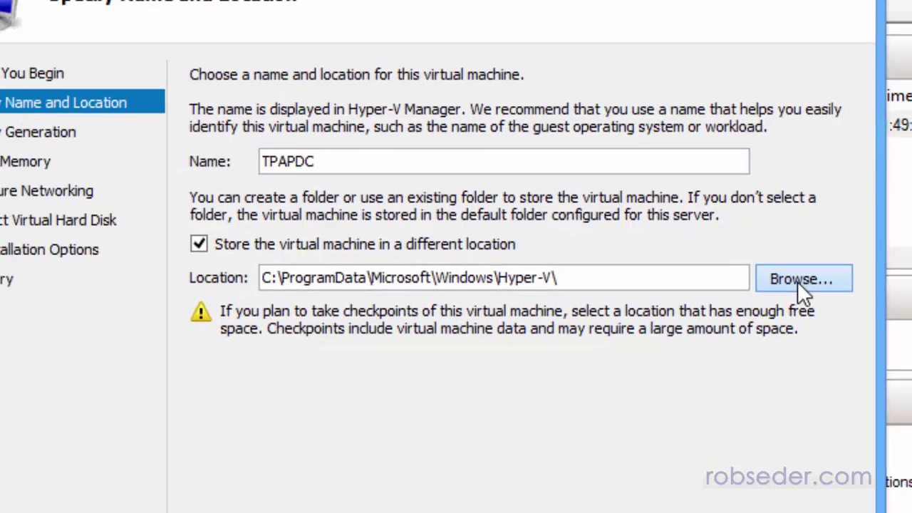
# - Browse to This PC > VM_SYS1 (E:) > VM Definitions and select it as the storage folder
pyautogui.click(799, 293)
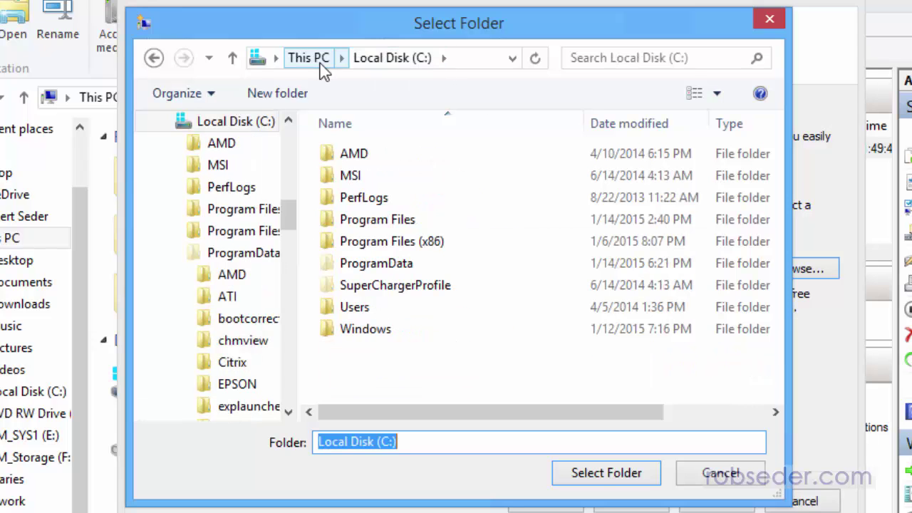
pyautogui.click(308, 58)
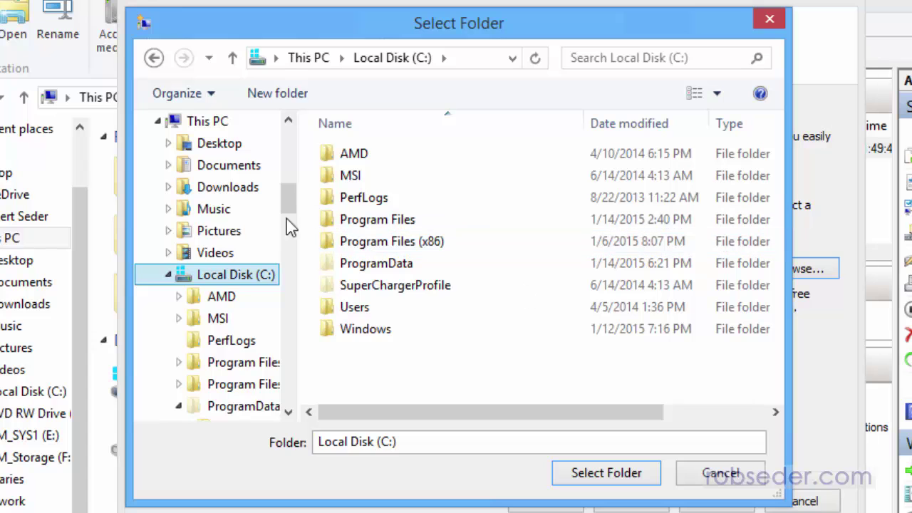
pyautogui.click(214, 121)
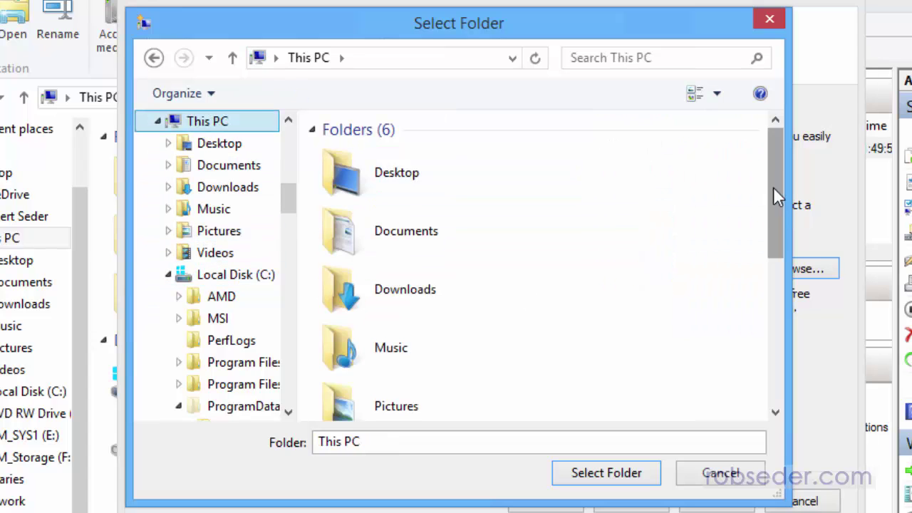
pyautogui.moveTo(774, 191); pyautogui.dragTo(770, 378)
pyautogui.click(442, 344)
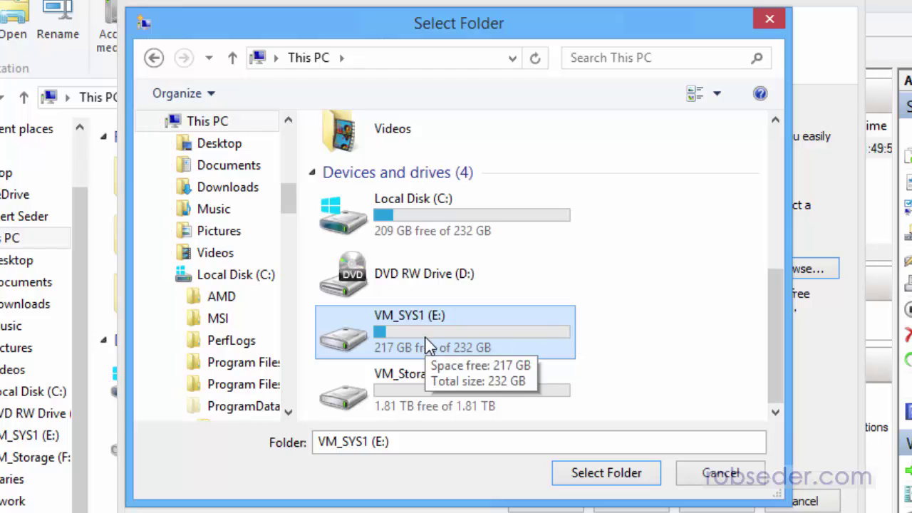
pyautogui.doubleClick(428, 345)
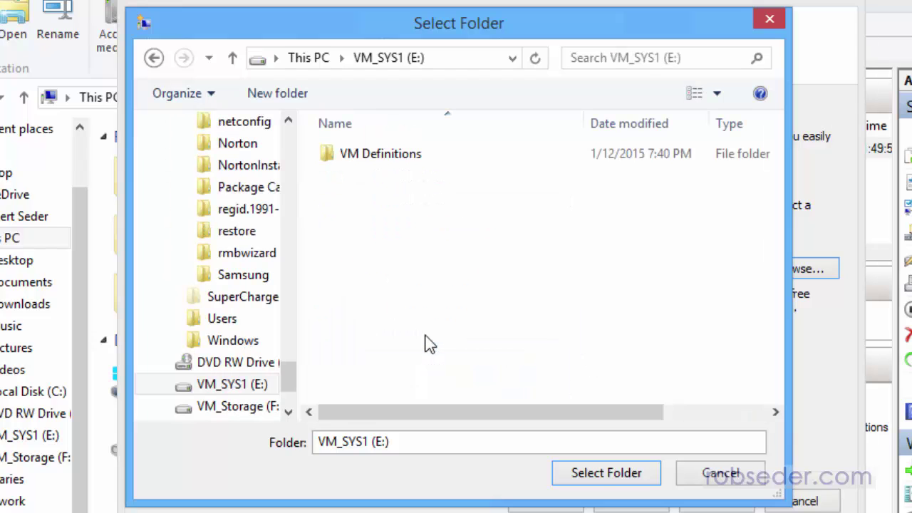
pyautogui.doubleClick(366, 152)
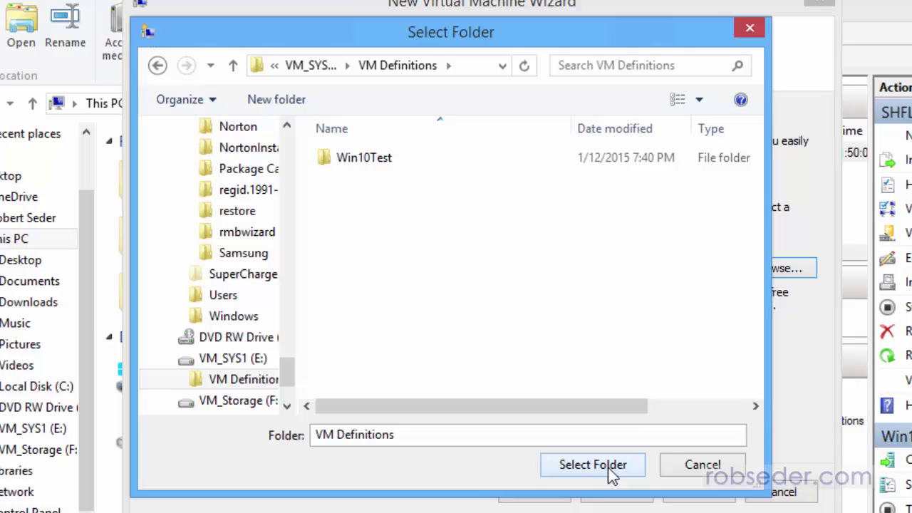
pyautogui.click(607, 472)
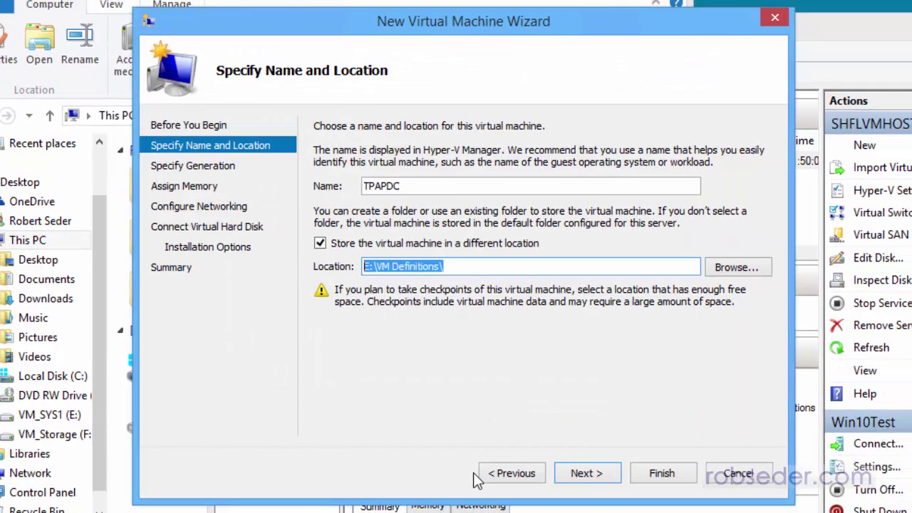
# - Keep Generation 1 and assign 2048 MB startup memory with Dynamic Memory enabled
pyautogui.click(590, 479)
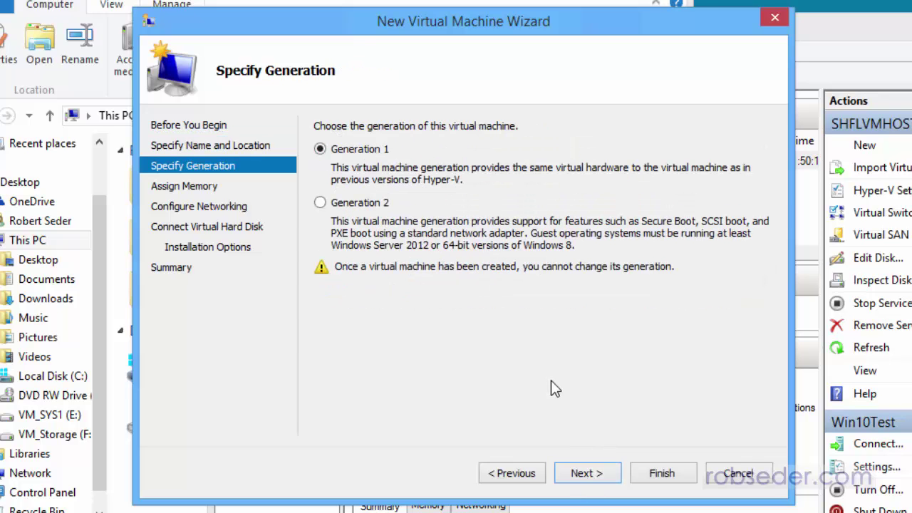
pyautogui.click(588, 479)
pyautogui.write('2048')
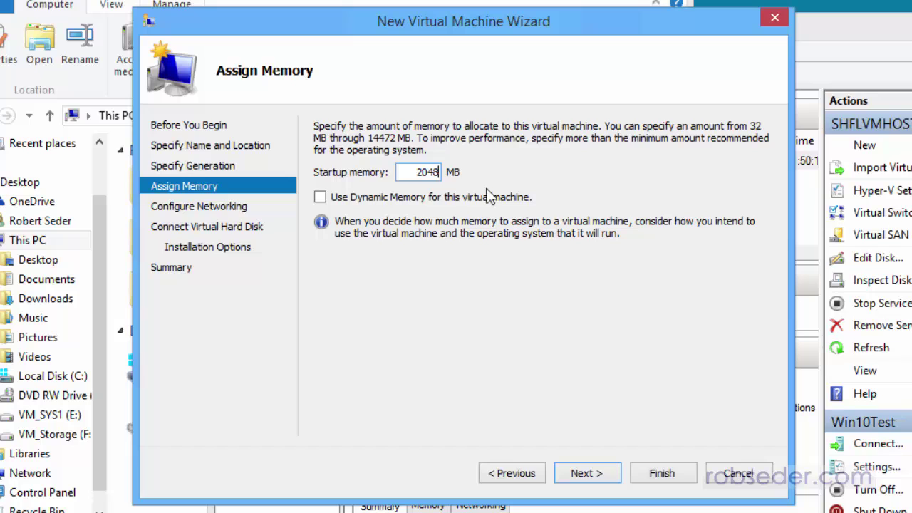
pyautogui.click(475, 196)
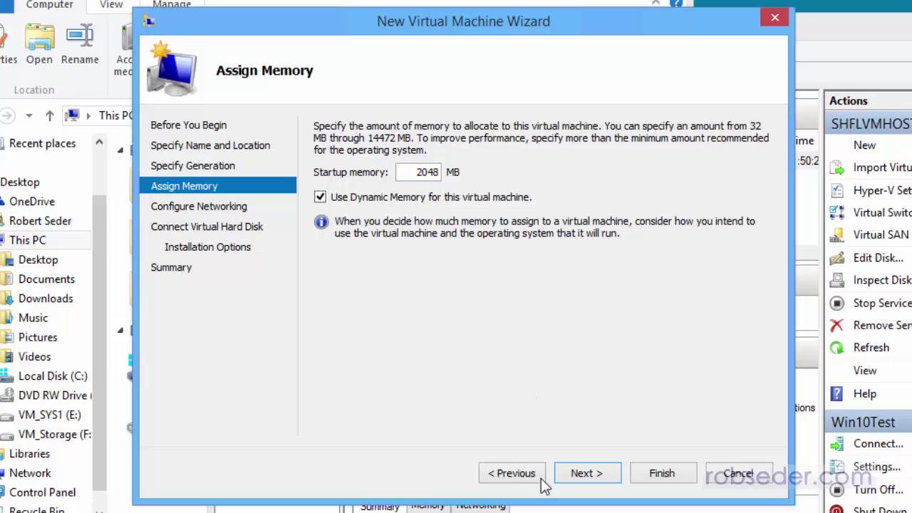
pyautogui.click(588, 473)
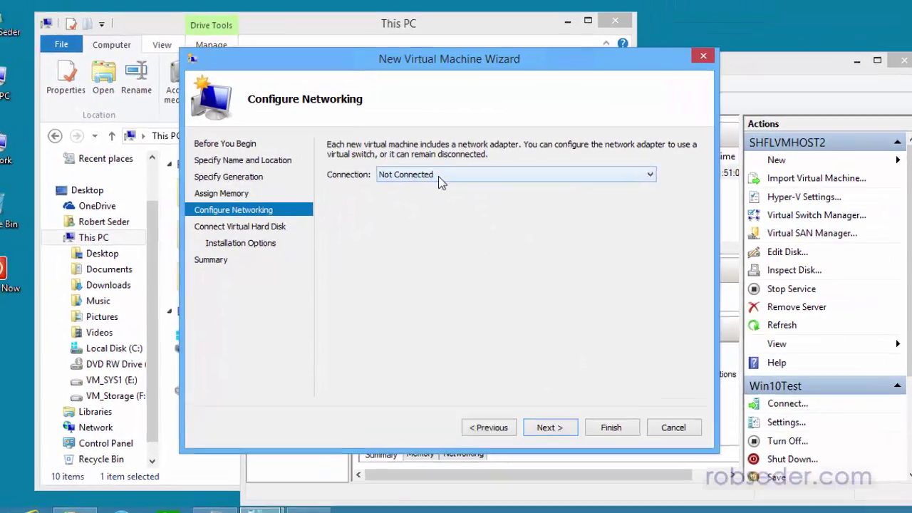
# - Connect the network adapter to the Internal Virtual Switch and continue to the disk settings
pyautogui.click(445, 171)
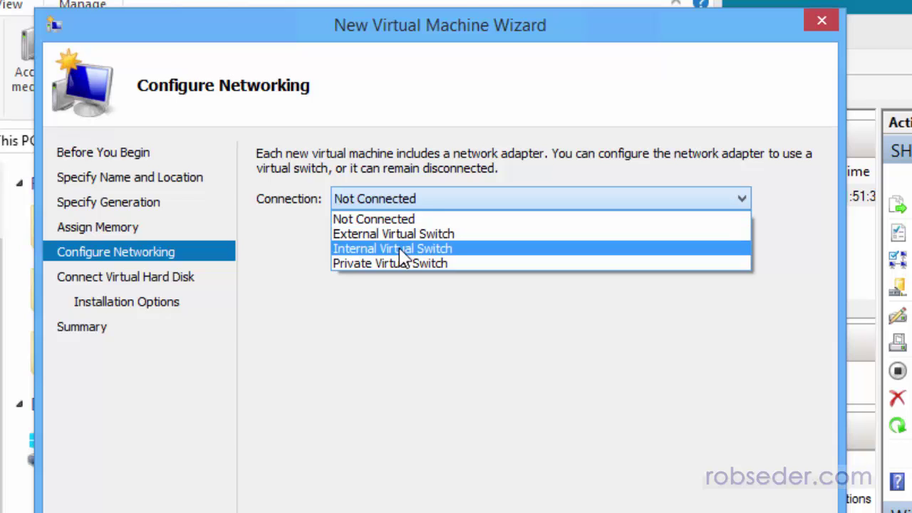
pyautogui.click(377, 249)
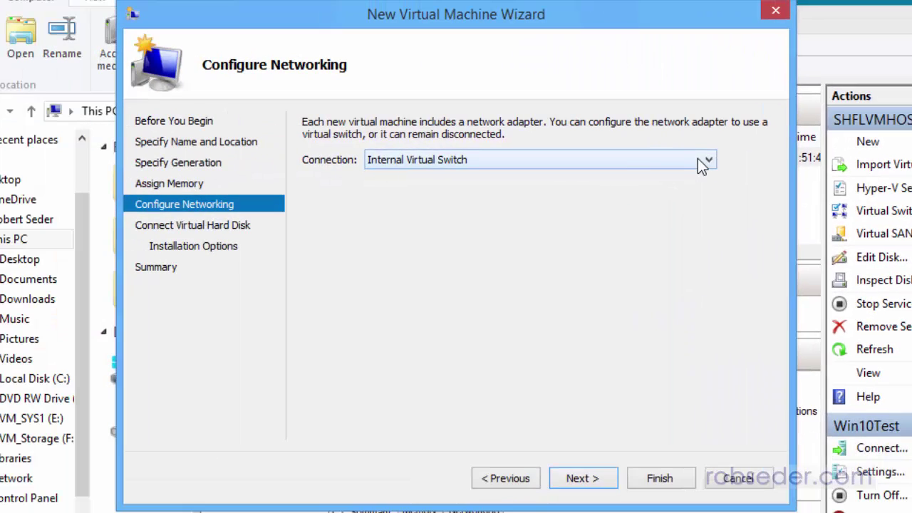
pyautogui.click(270, 174)
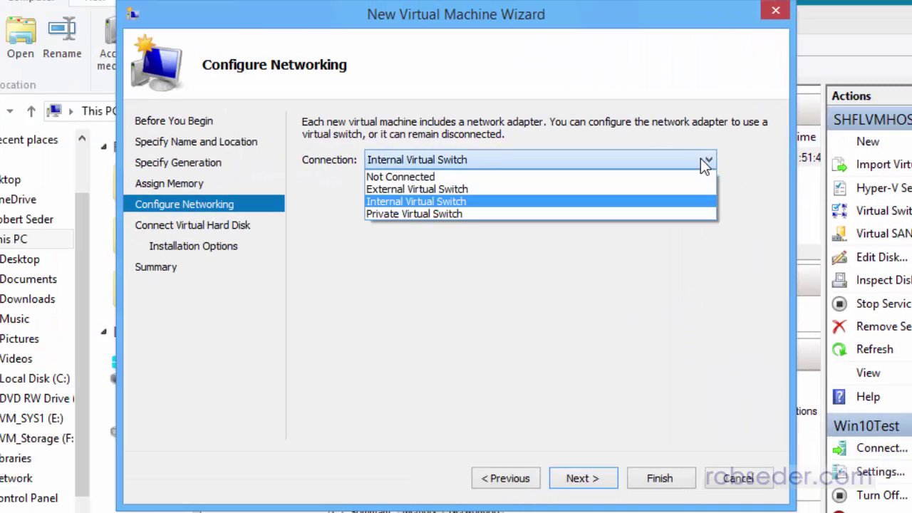
pyautogui.click(481, 204)
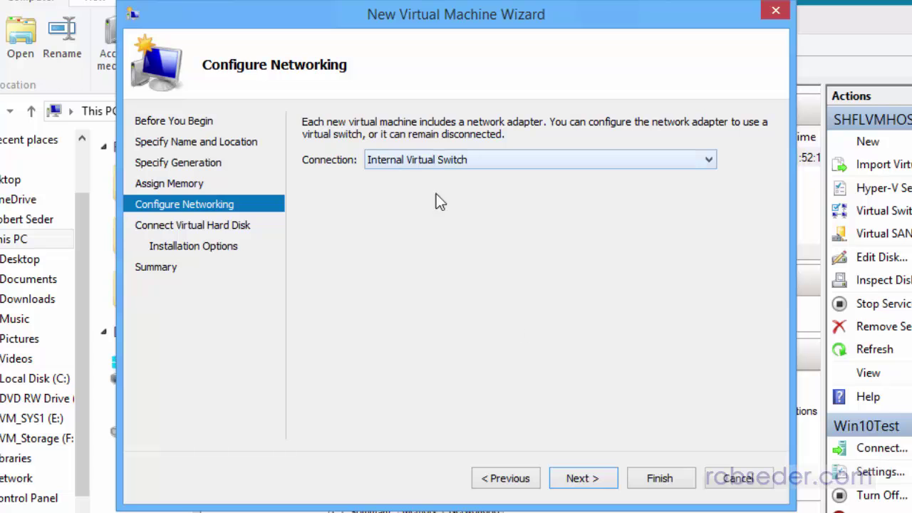
pyautogui.click(591, 482)
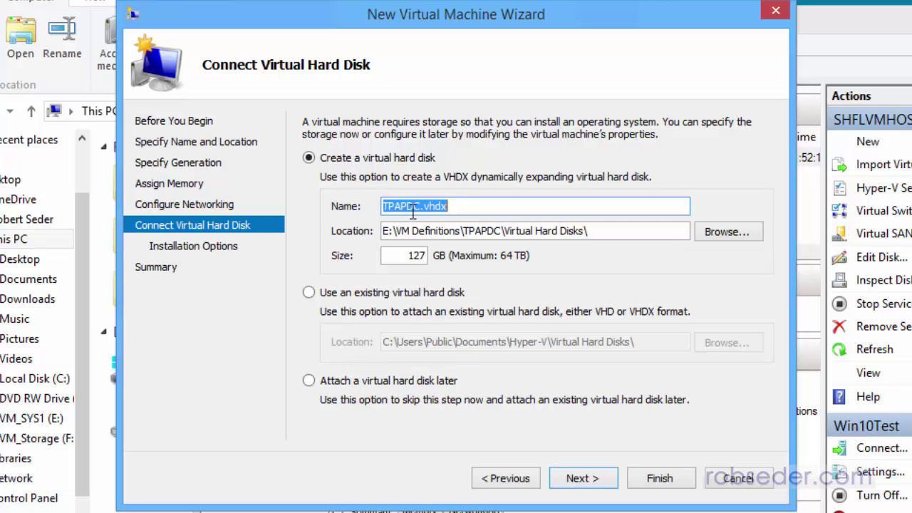
# - Accept the default 127 GB TPAPDC.vhdx in E:\VM Definitions\TPAPDC\Virtual Hard Disks\
pyautogui.moveTo(392, 231); pyautogui.dragTo(372, 234)
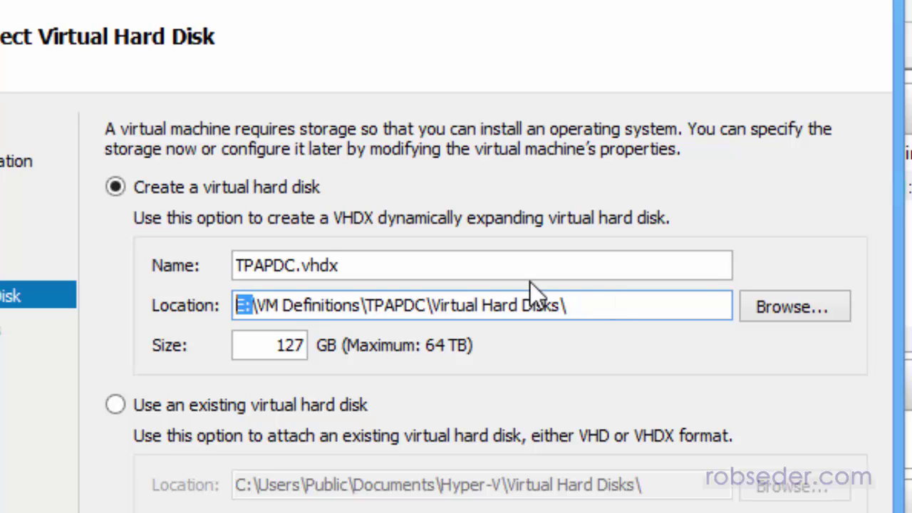
pyautogui.moveTo(349, 264); pyautogui.dragTo(203, 264)
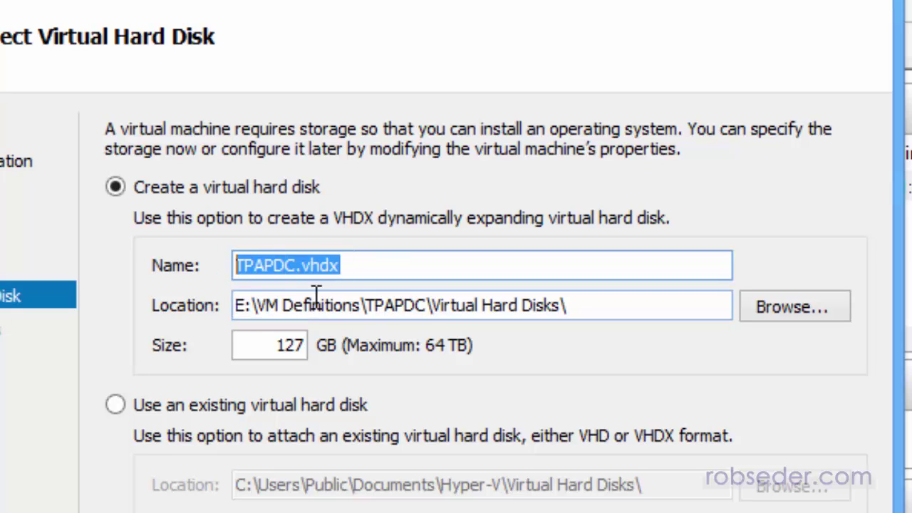
pyautogui.moveTo(241, 305); pyautogui.dragTo(593, 305)
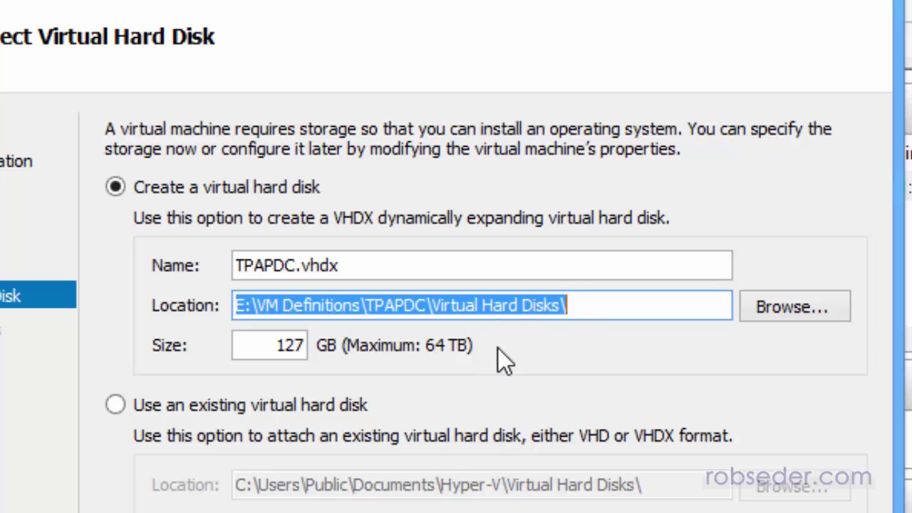
pyautogui.click(513, 304)
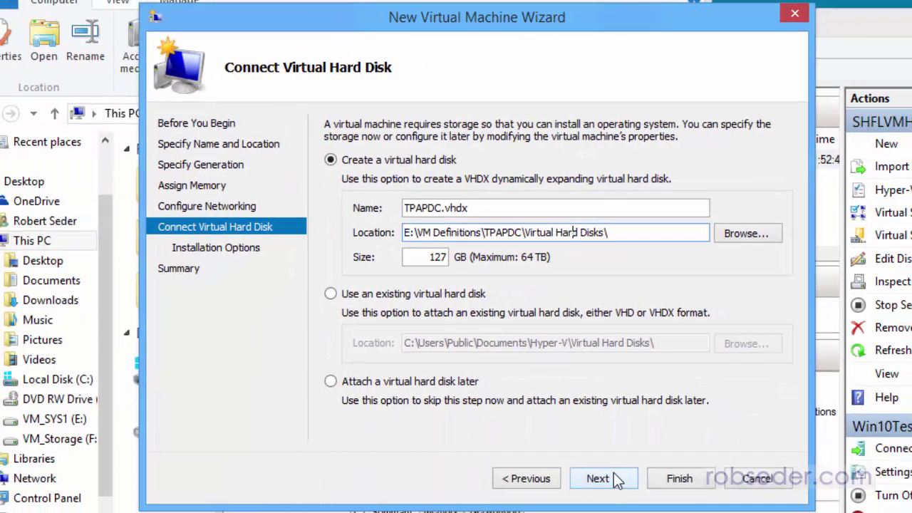
pyautogui.click(601, 479)
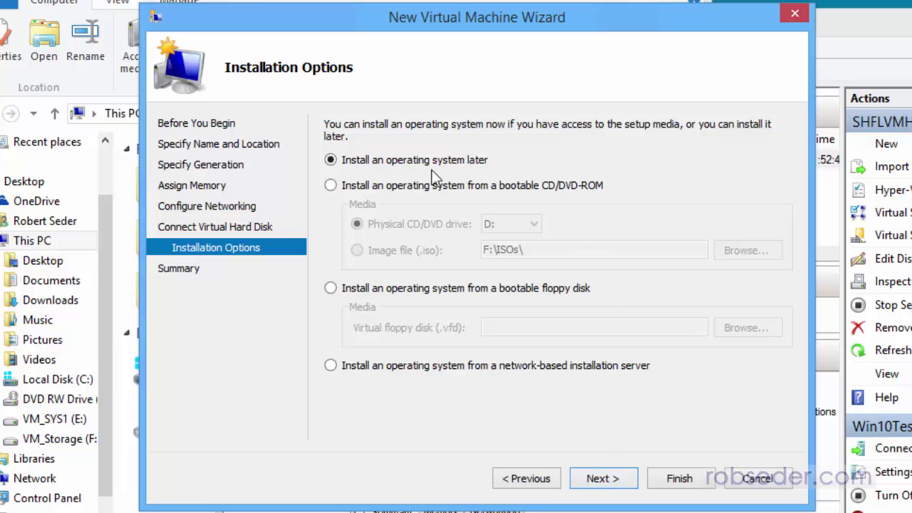
# - Install from a bootable image file and pick en_windows_server_2012_r2_x64_dvd_2707946.iso in F:\ISOs
pyautogui.click(331, 185)
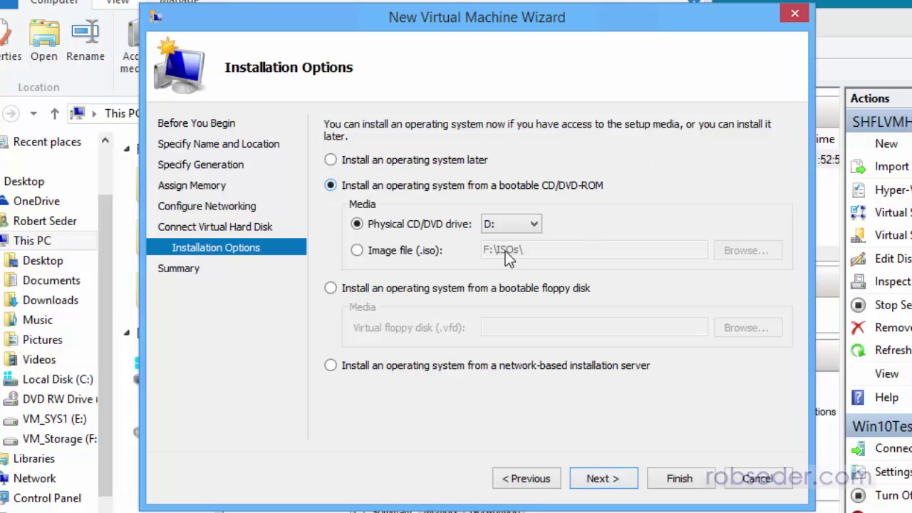
pyautogui.click(385, 252)
pyautogui.click(743, 251)
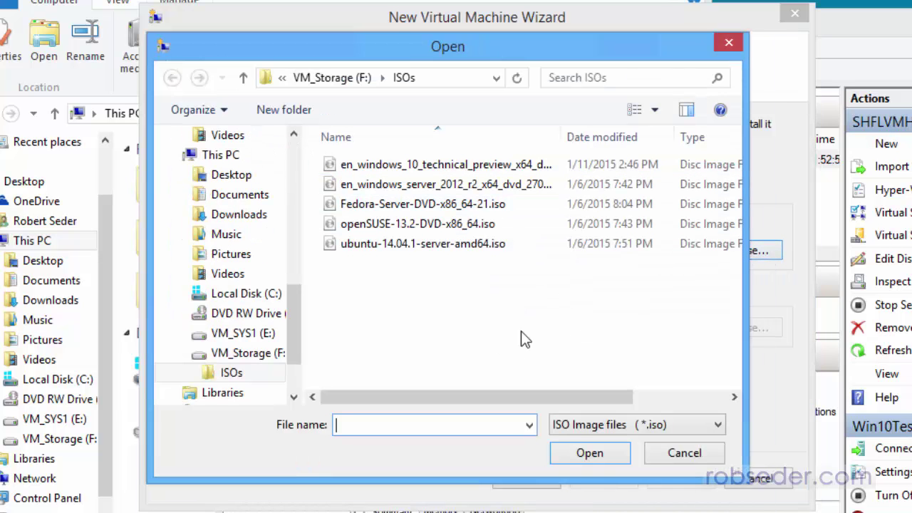
pyautogui.doubleClick(565, 132)
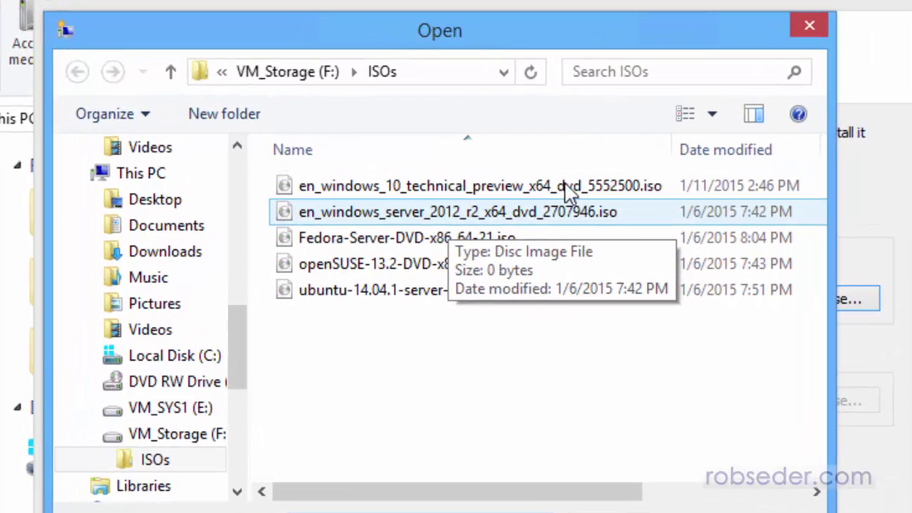
pyautogui.click(497, 220)
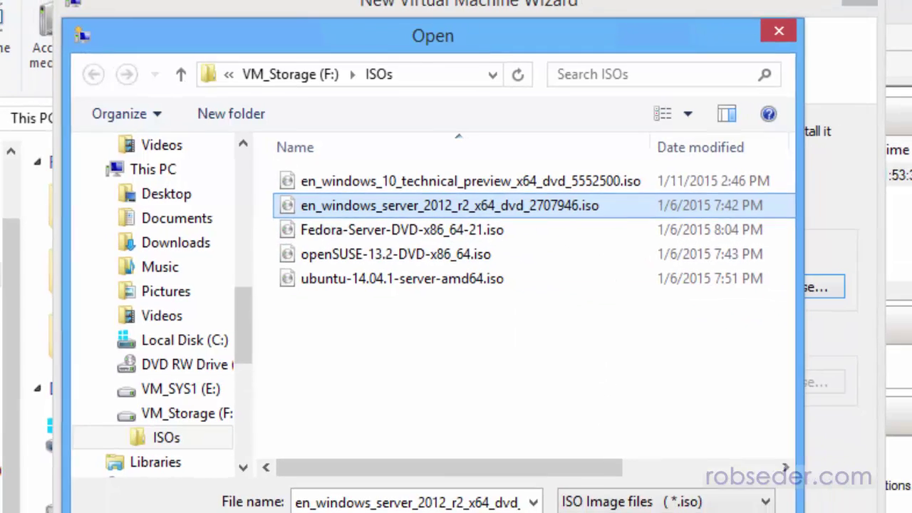
# - Confirm the Windows Server 2012 R2 ISO and finish creating the TPAPDC virtual machine
pyautogui.click(659, 511)
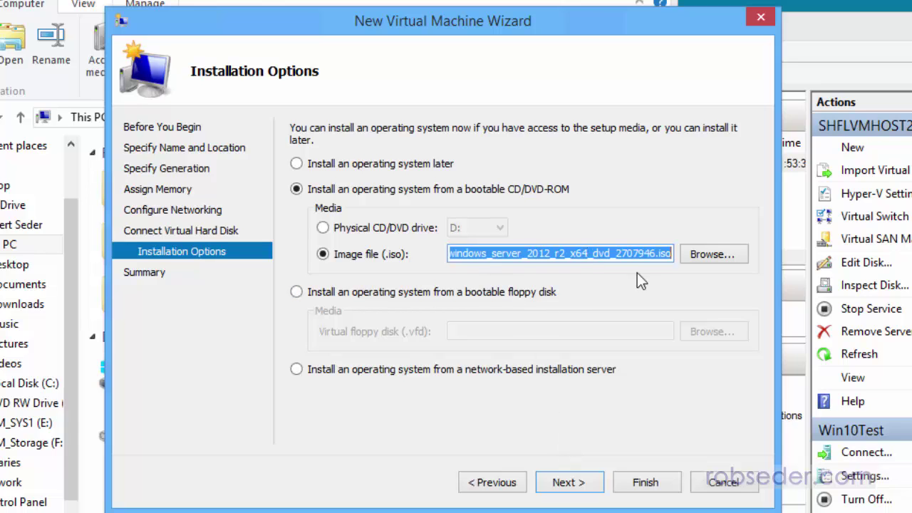
pyautogui.click(572, 484)
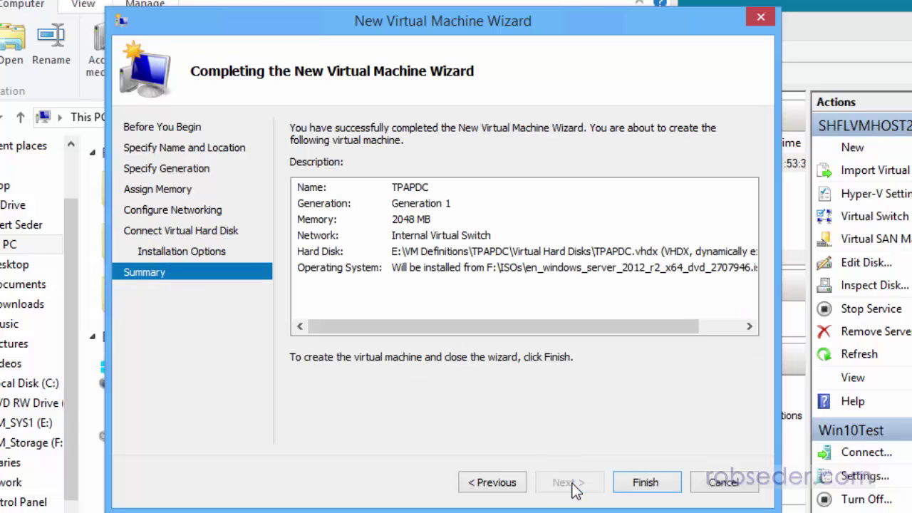
pyautogui.click(655, 489)
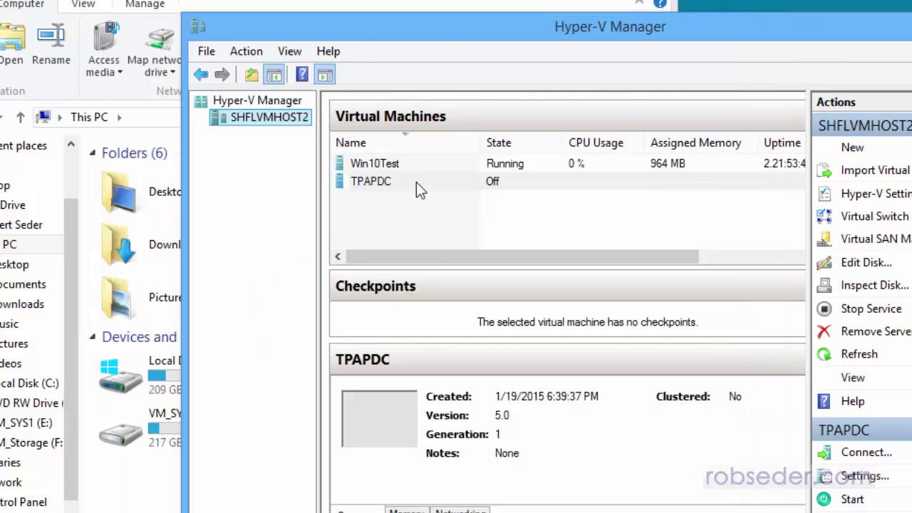
# - Select TPAPDC, cancel the accidental rename so it keeps its name, and clear the selection
pyautogui.click(381, 181)
pyautogui.click(380, 181)
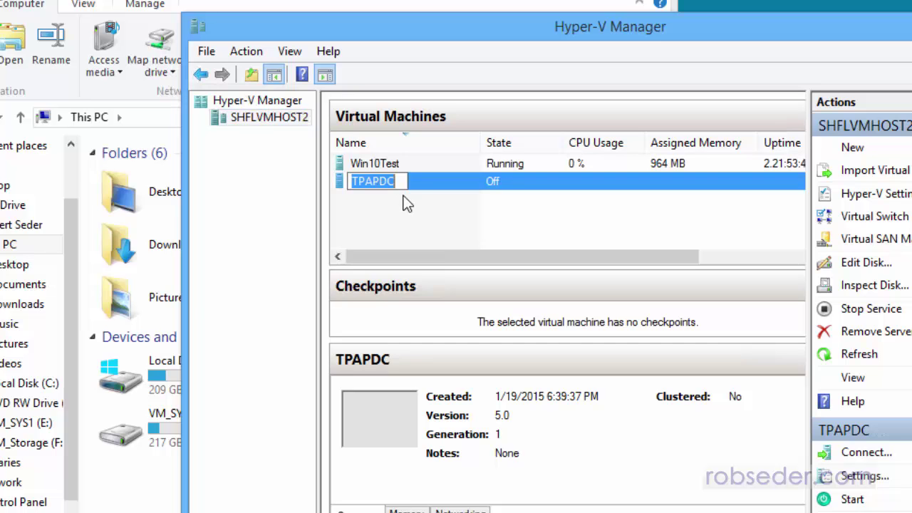
pyautogui.press('Return')
pyautogui.click(422, 214)
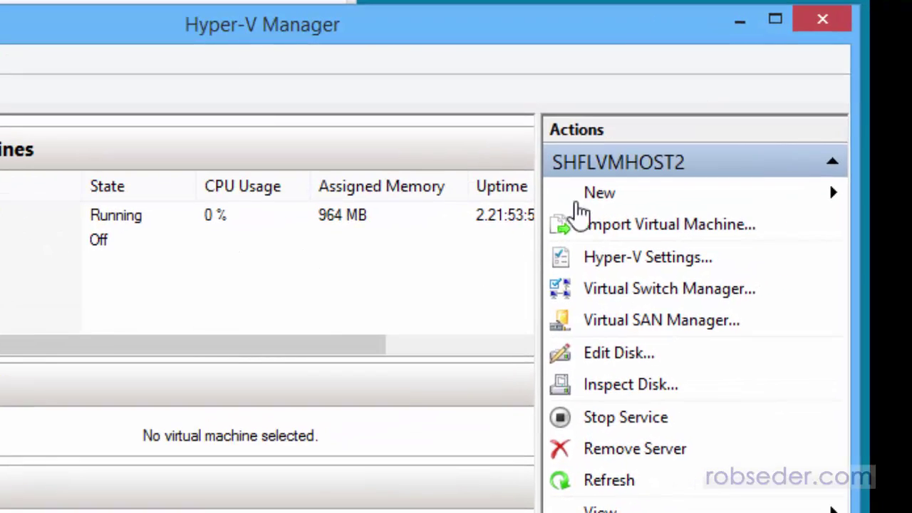
# - Start a new virtual machine named TPABDC, stored in a different location
pyautogui.click(611, 204)
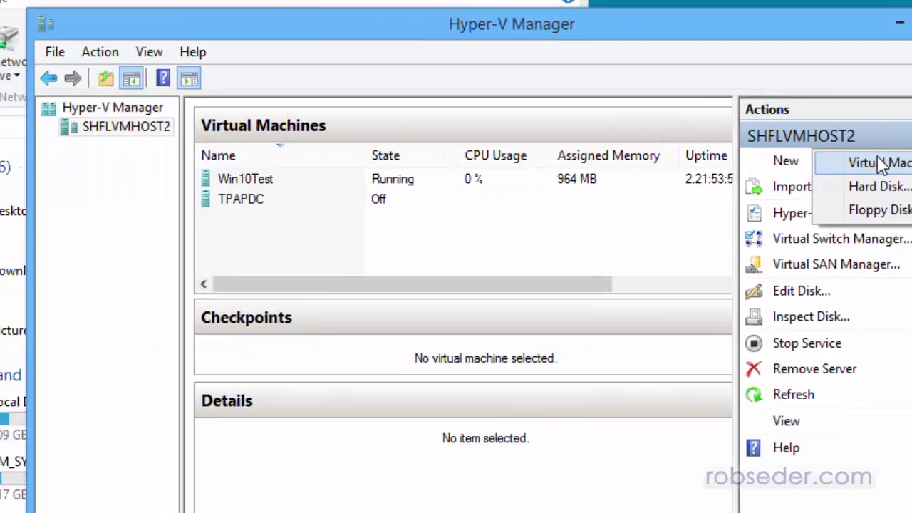
pyautogui.click(767, 188)
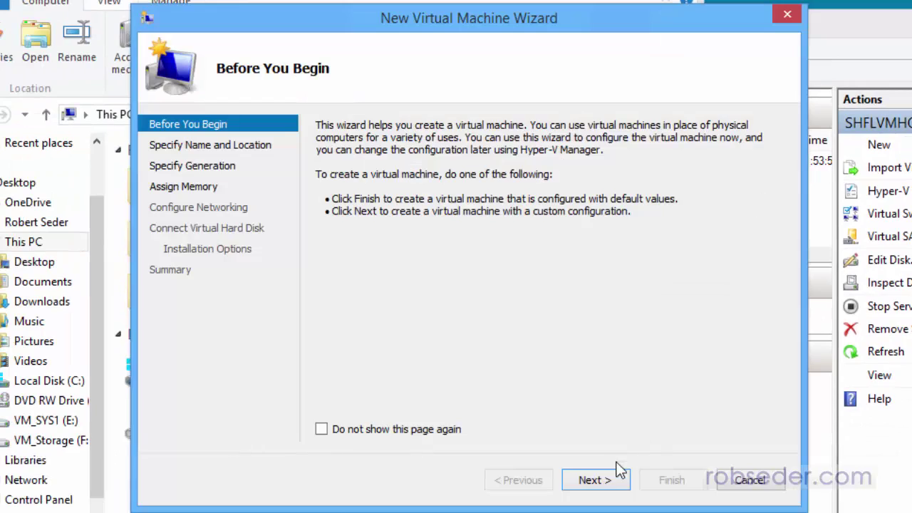
pyautogui.click(589, 479)
pyautogui.write('TPABDC')
pyautogui.click(503, 232)
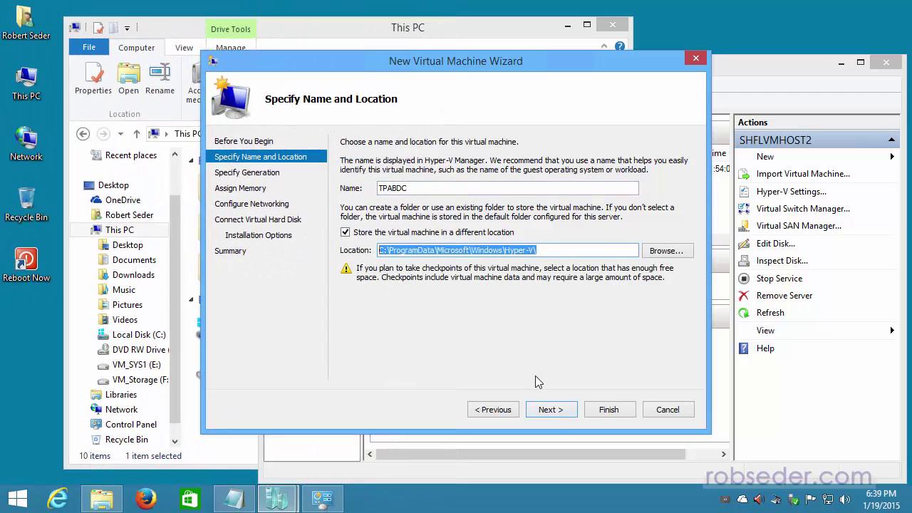
# - Give TPABDC 2048 MB startup memory with dynamic memory enabled
pyautogui.click(547, 408)
pyautogui.click(551, 410)
pyautogui.write('2048')
pyautogui.click(346, 198)
pyautogui.click(551, 410)
pyautogui.click(457, 170)
# - Connect TPABDC to the virtual switch, install from an ISO image, and finish the wizard
pyautogui.click(429, 192)
pyautogui.click(551, 409)
pyautogui.click(551, 410)
pyautogui.click(345, 179)
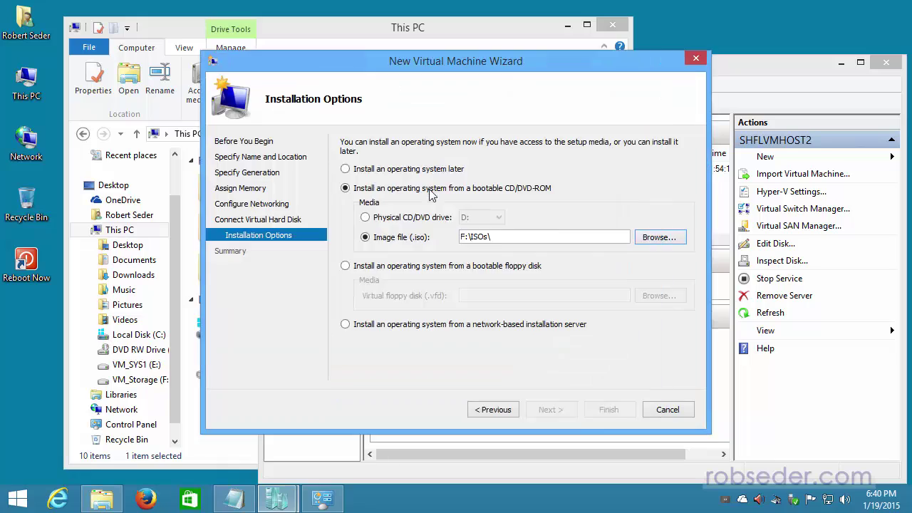
pyautogui.click(551, 410)
pyautogui.click(609, 409)
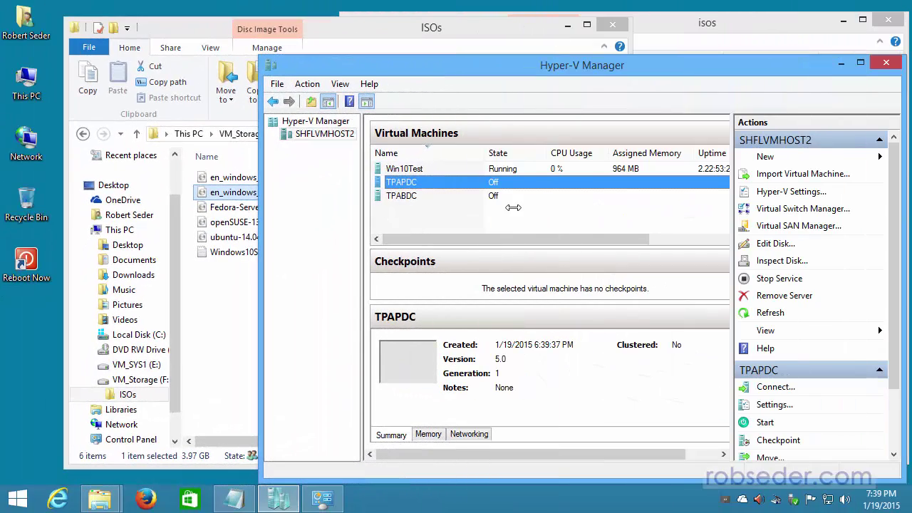
# - Start both the TPAPDC and TPABDC virtual machines
pyautogui.rightClick(496, 184)
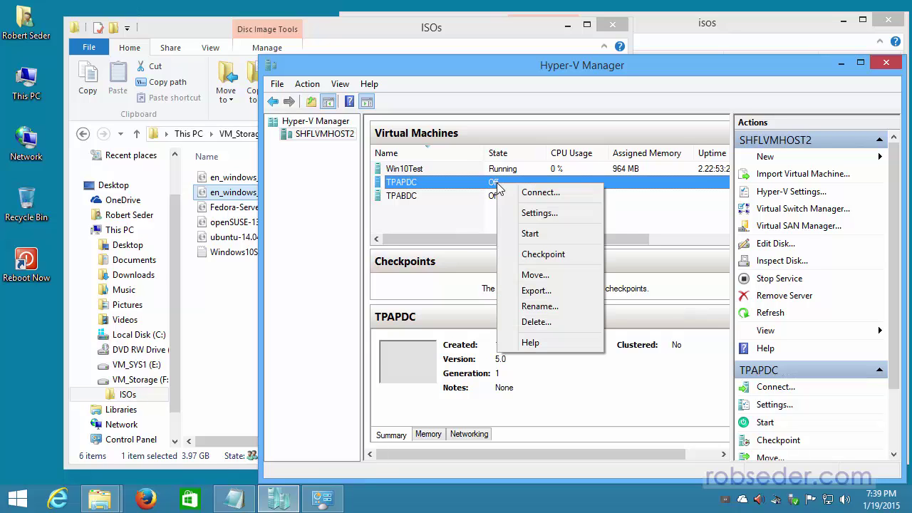
pyautogui.click(547, 238)
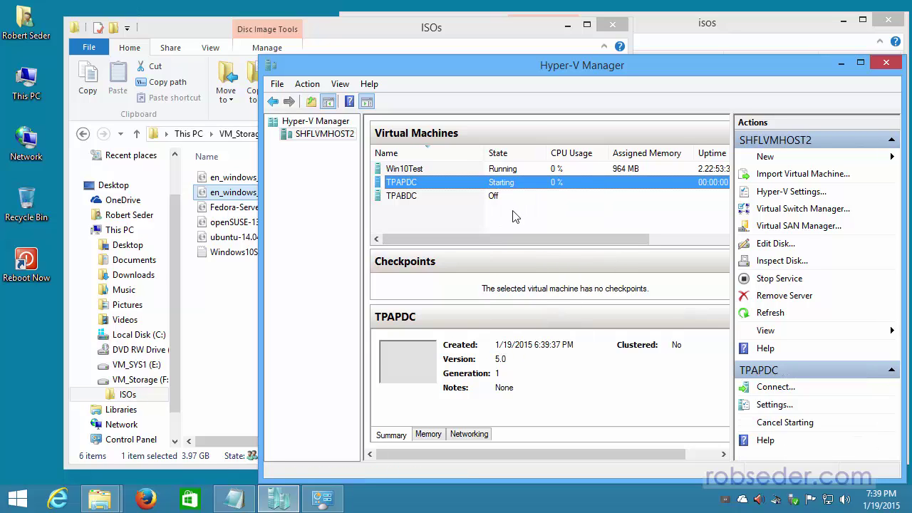
pyautogui.click(498, 197)
pyautogui.rightClick(498, 197)
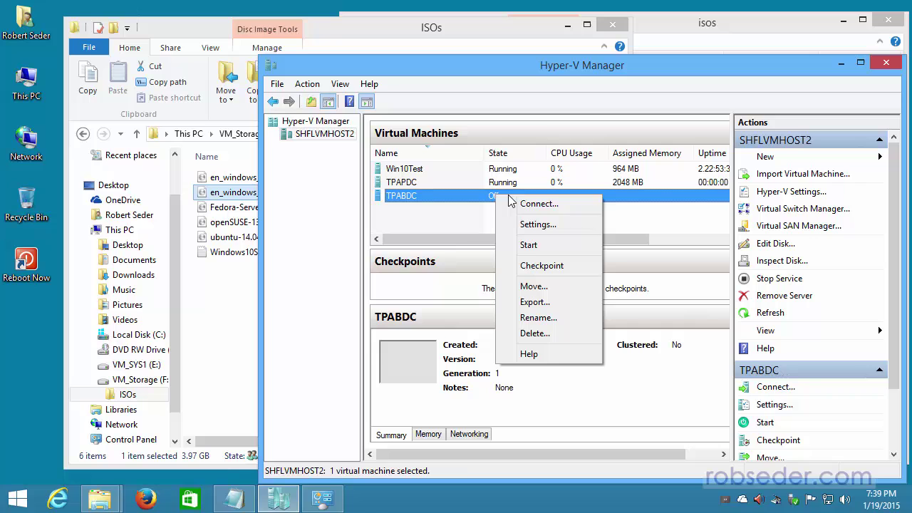
pyautogui.click(528, 242)
# - Open console windows for TPAPDC and TPABDC and arrange them side by side
pyautogui.doubleClick(511, 182)
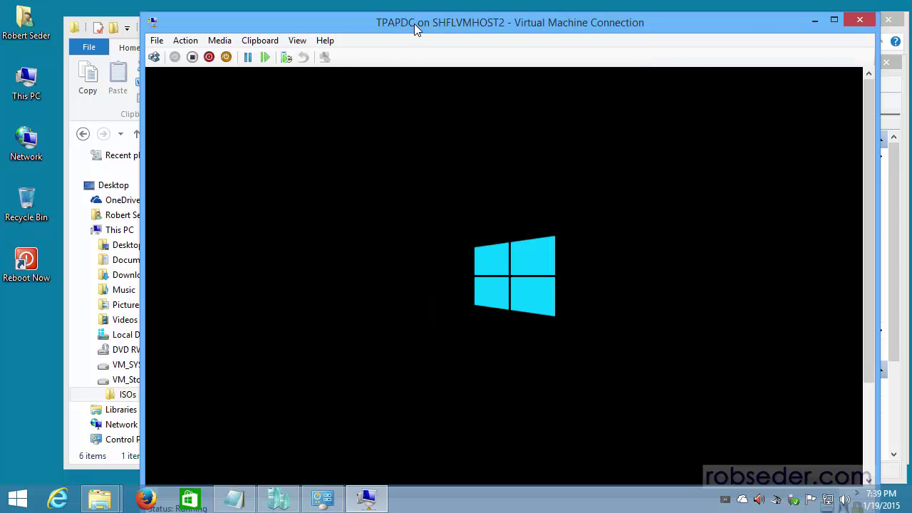
pyautogui.moveTo(414, 24); pyautogui.dragTo(194, 34)
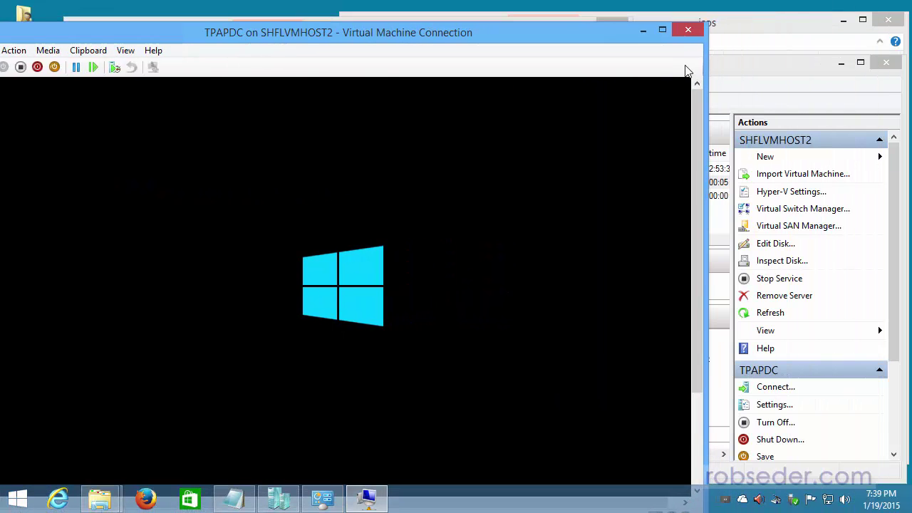
pyautogui.click(769, 58)
pyautogui.doubleClick(498, 196)
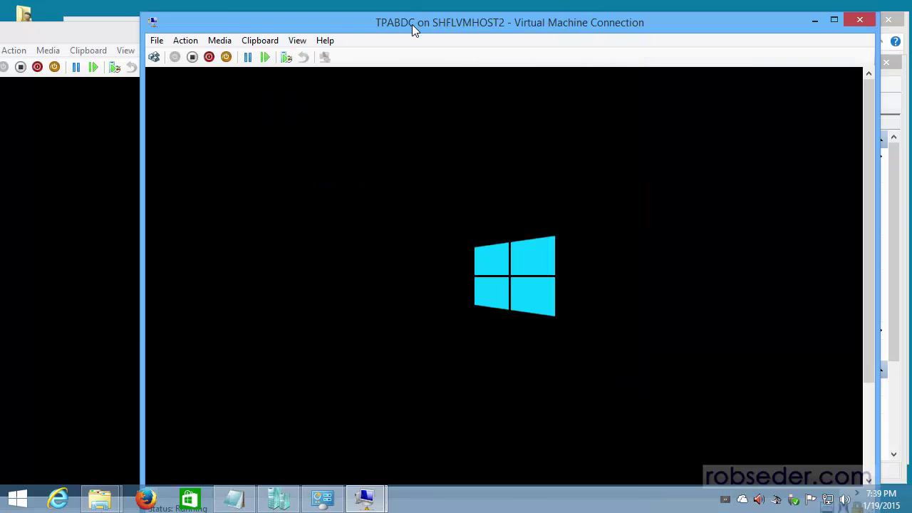
pyautogui.moveTo(412, 24); pyautogui.dragTo(441, 17)
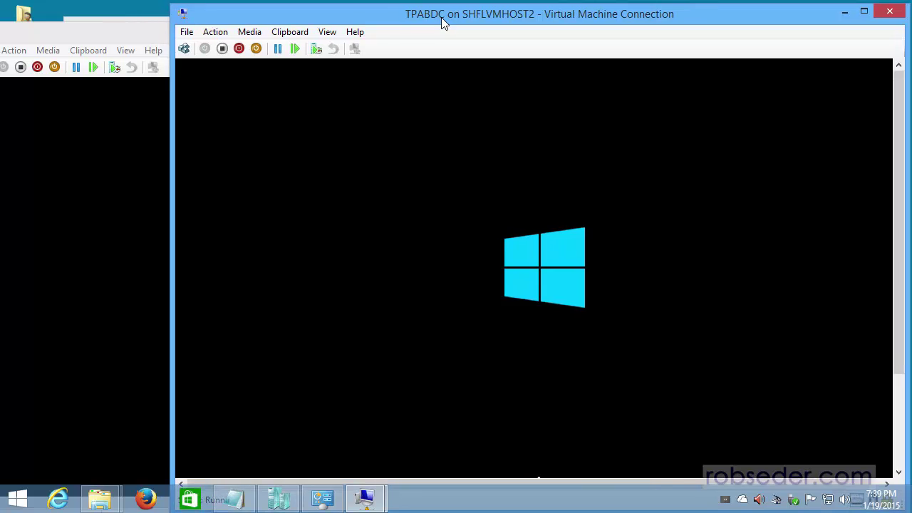
pyautogui.moveTo(114, 35); pyautogui.dragTo(147, 24)
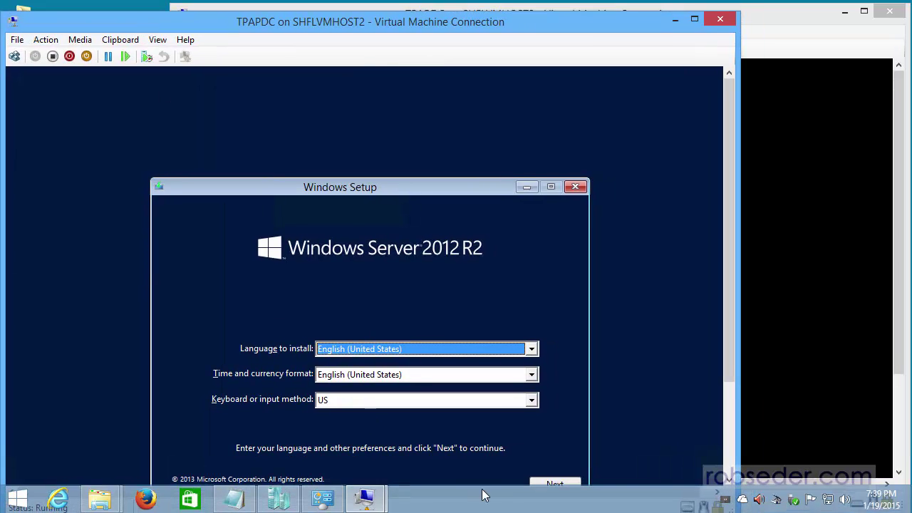
# - Accept the default language settings and begin installing Windows Server 2012 R2 on TPAPDC
pyautogui.click(552, 483)
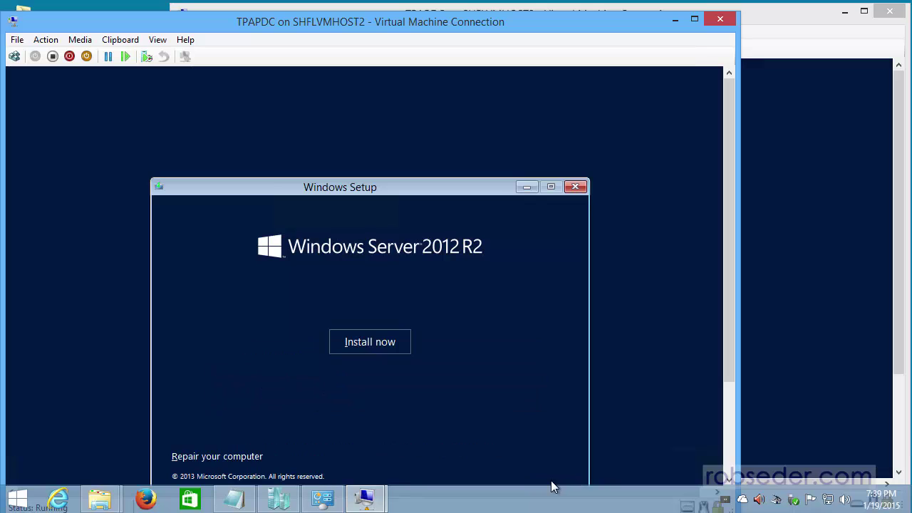
pyautogui.click(356, 344)
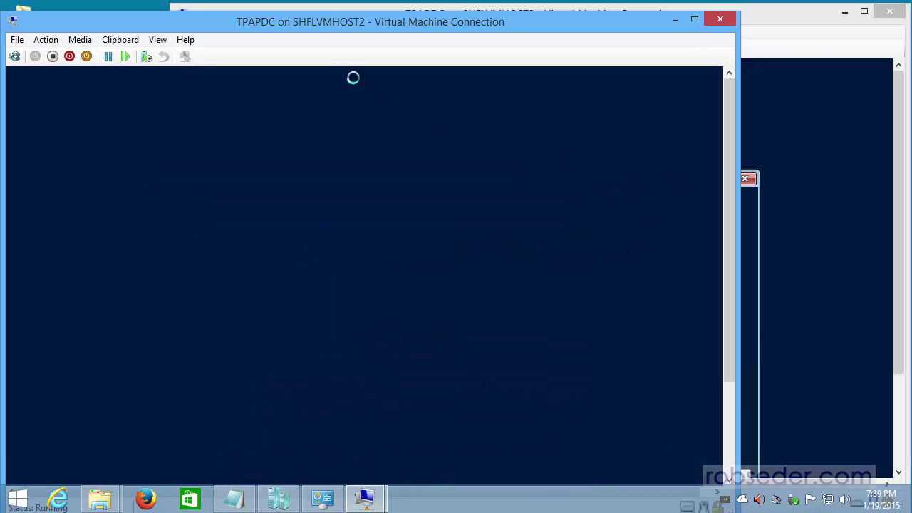
pyautogui.moveTo(340, 30); pyautogui.dragTo(341, 23)
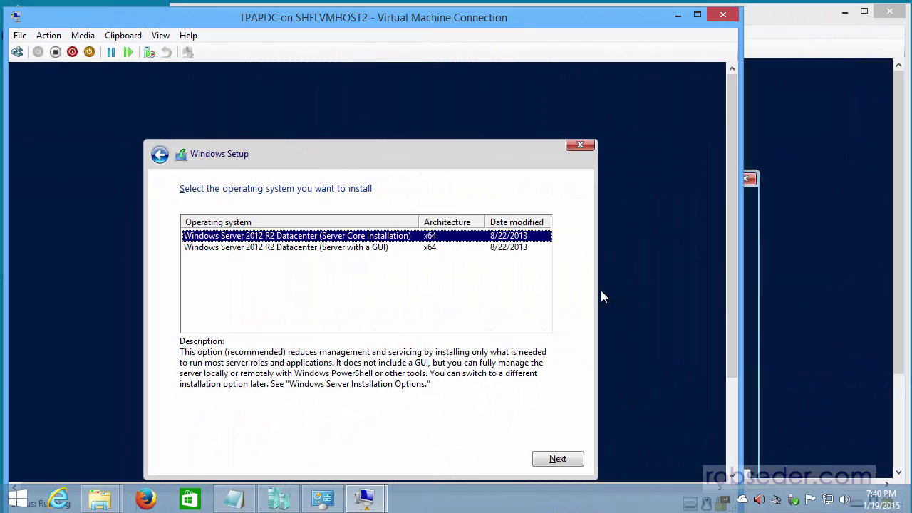
# - Choose Windows Server 2012 R2 Datacenter (Server with a GUI) and continue to the license terms
pyautogui.click(353, 249)
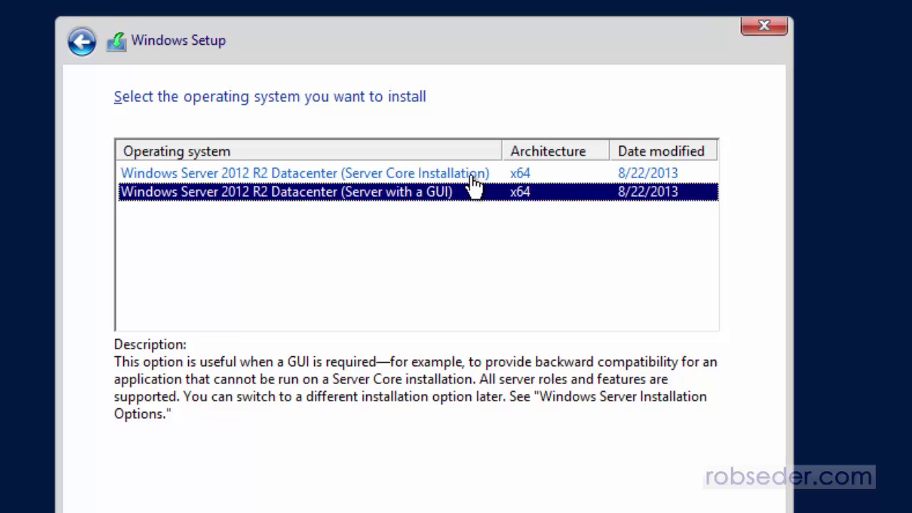
pyautogui.click(474, 178)
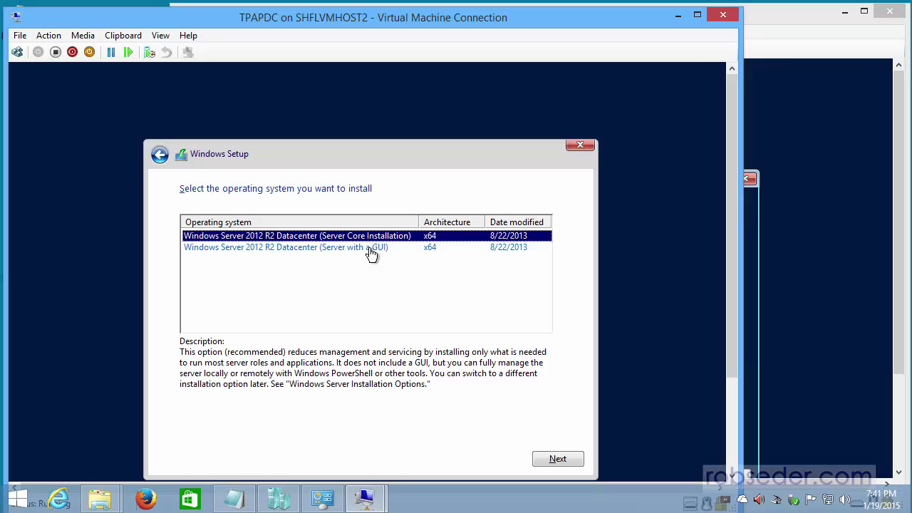
pyautogui.click(371, 250)
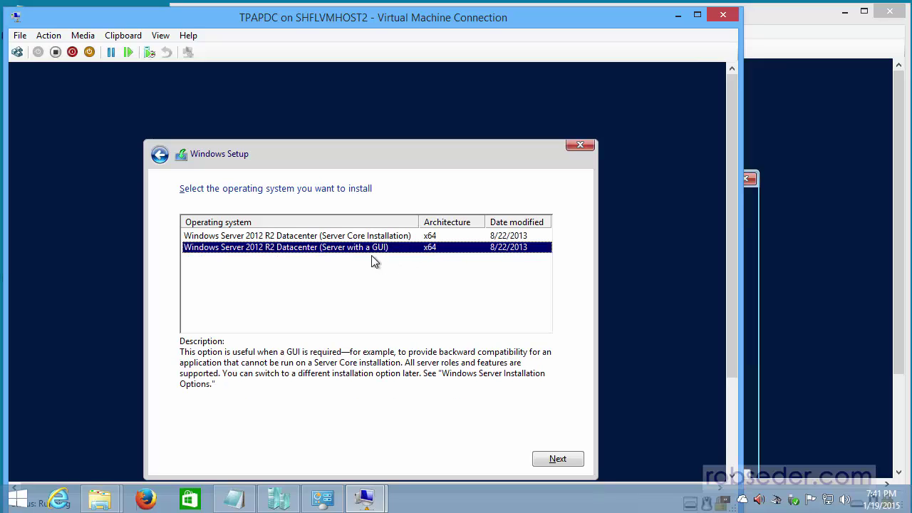
pyautogui.click(554, 462)
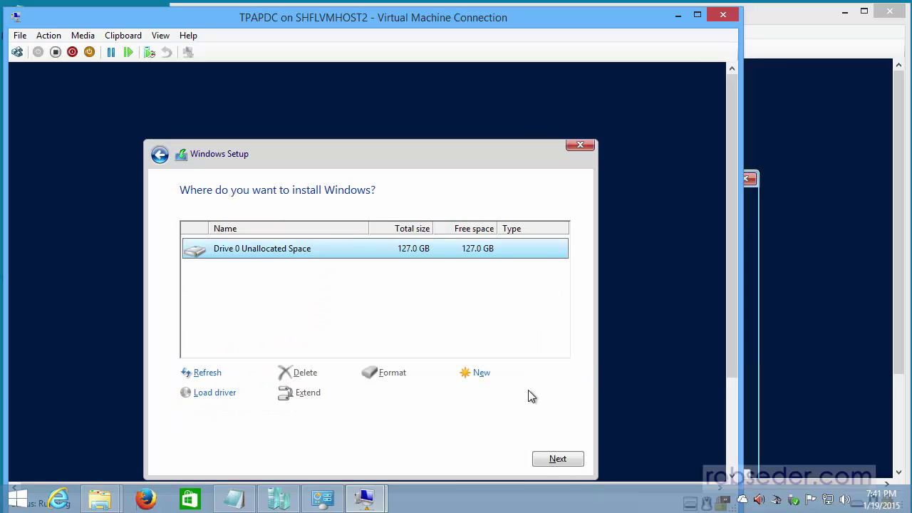
# - Install Windows onto Drive 0's unallocated space and restart TPAPDC when setup finishes copying
pyautogui.click(552, 461)
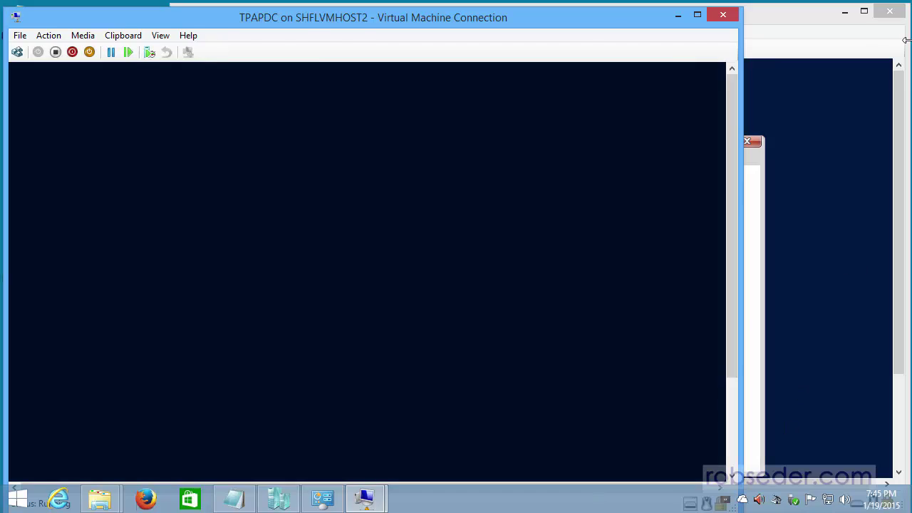
pyautogui.click(906, 40)
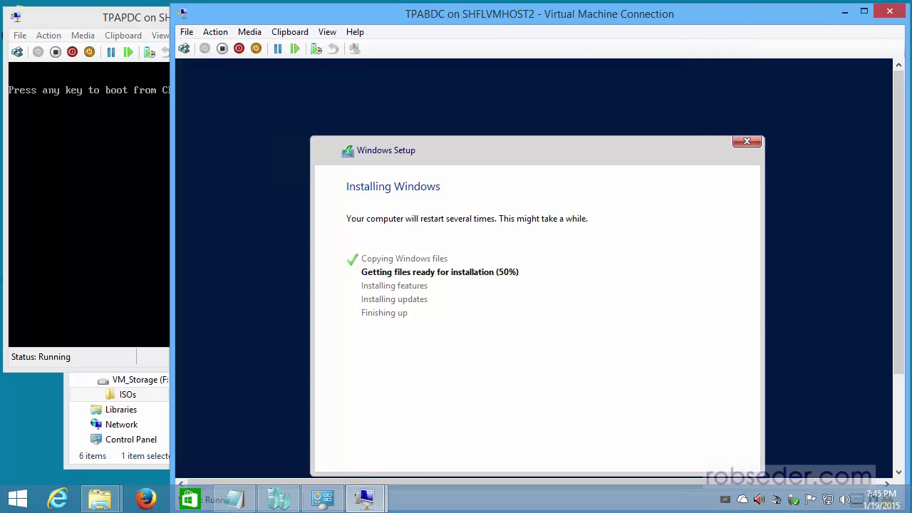
pyautogui.click(148, 16)
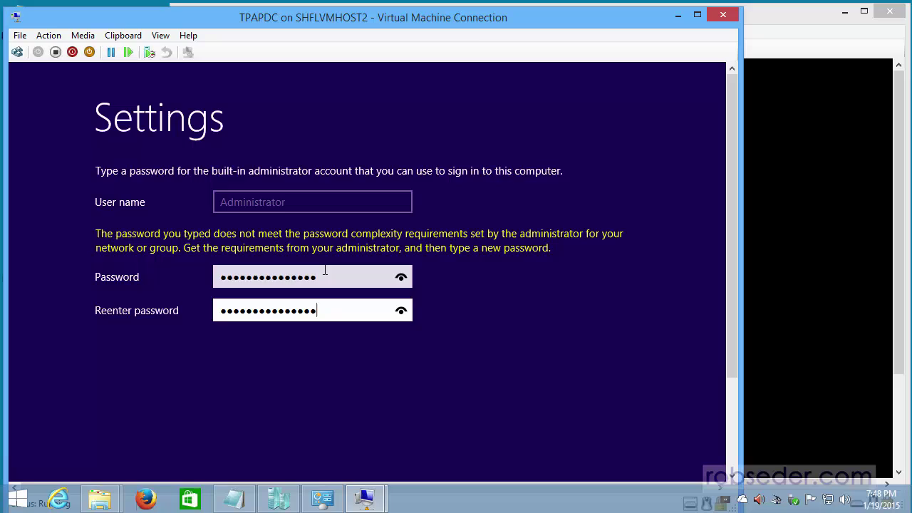
# - Submit the new Administrator password and sign in to TPAPDC with it
pyautogui.press('Return')
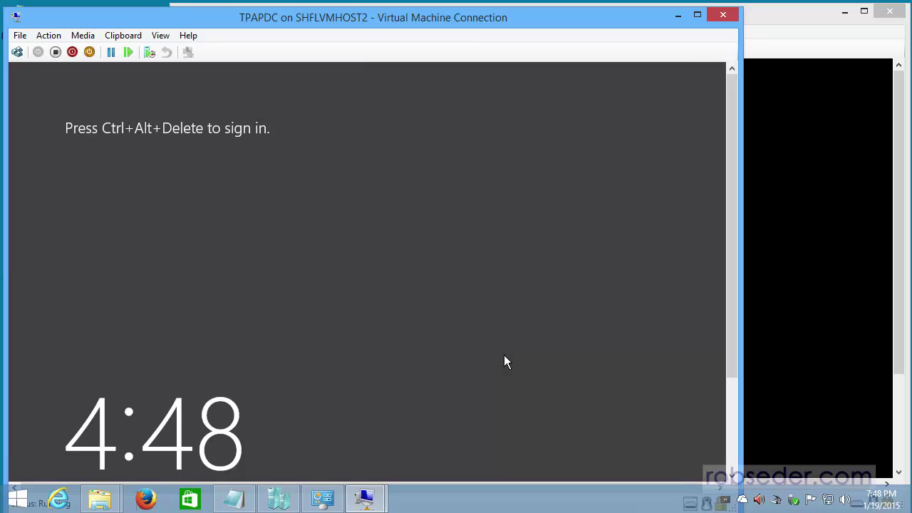
pyautogui.click(17, 52)
pyautogui.write('P@ssw0rd')
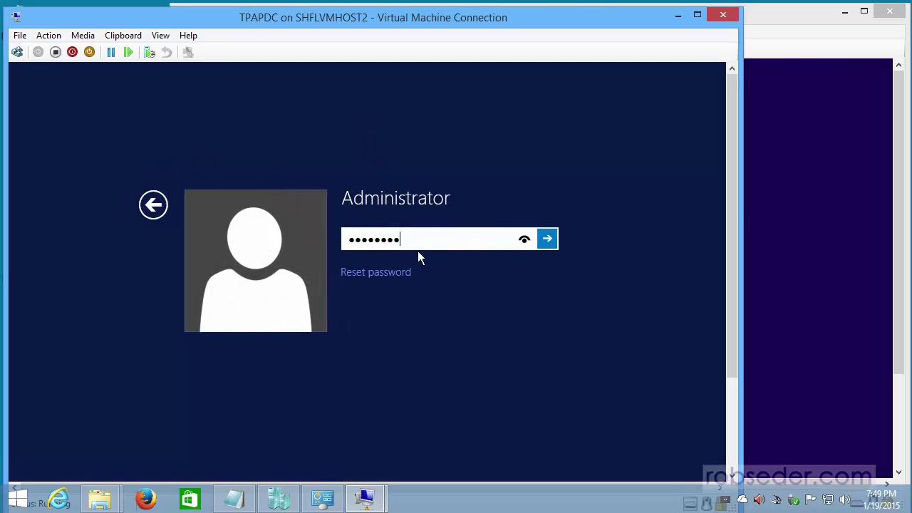
pyautogui.press('Return')
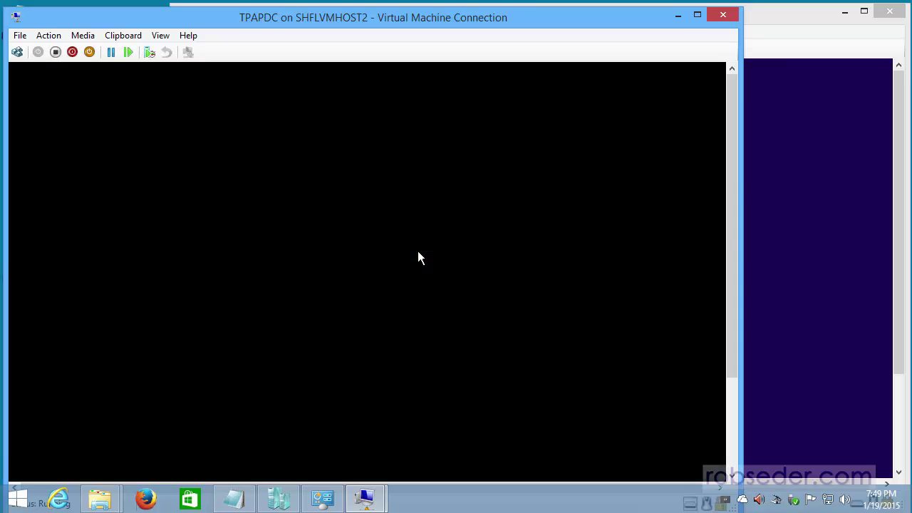
# - Switch the TPAPDC console to full screen mode
pyautogui.click(160, 35)
pyautogui.click(256, 22)
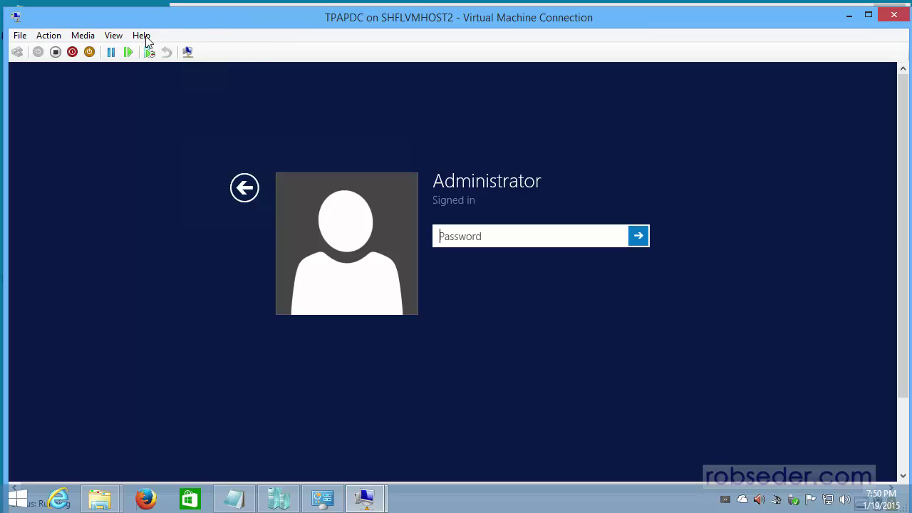
pyautogui.click(113, 36)
pyautogui.click(131, 57)
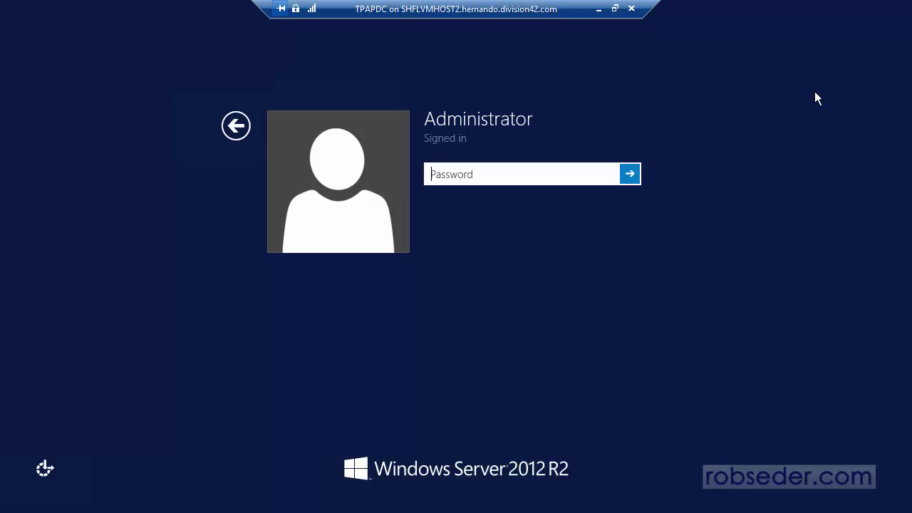
# - Sign in to TPAPDC with the Administrator password and minimize Server Manager
pyautogui.write('••••••••••••')
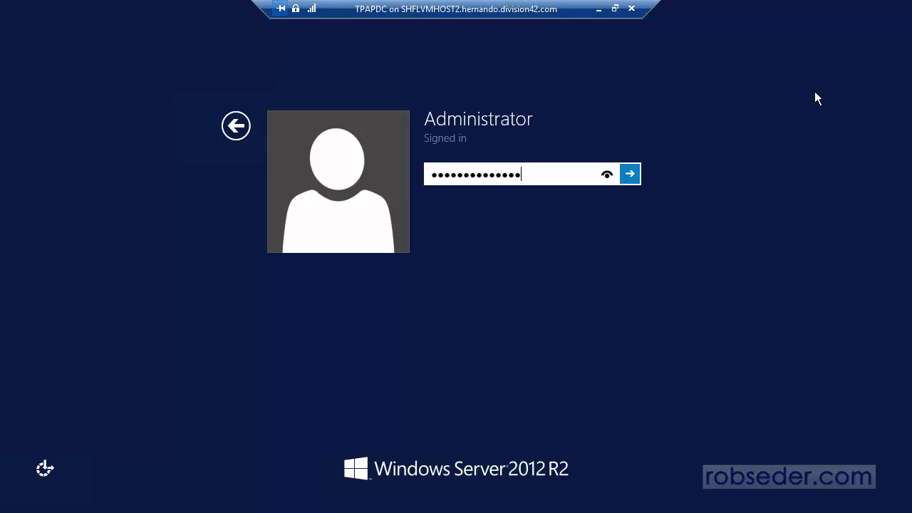
pyautogui.press('Return')
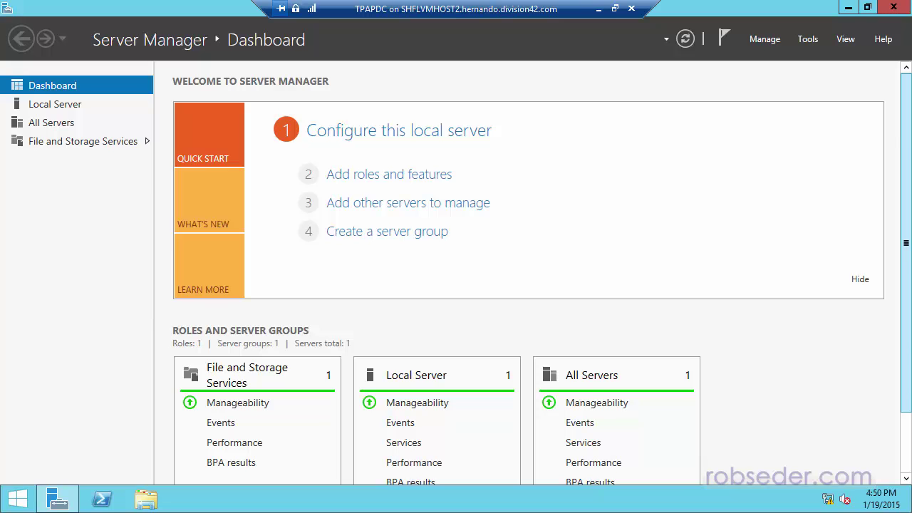
pyautogui.click(848, 7)
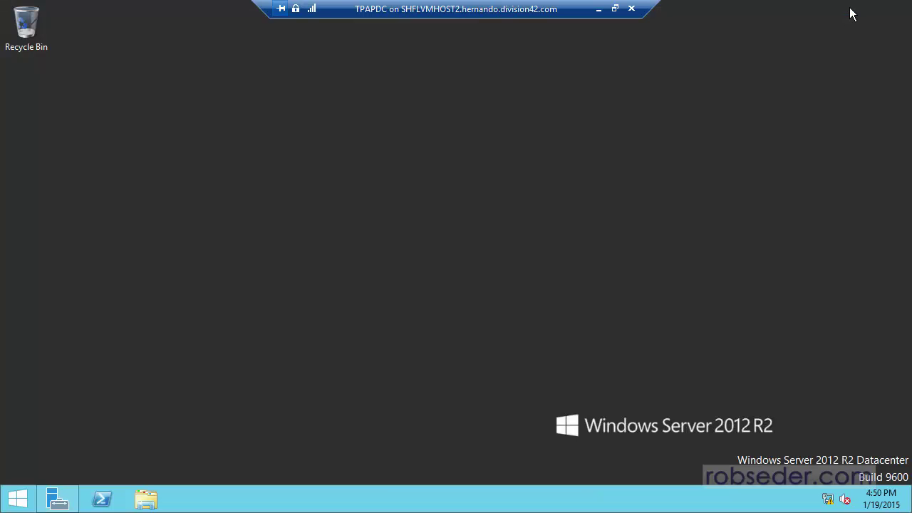
# - Change the computer name to TPAPDC via This PC's system properties and restart now
pyautogui.click(148, 501)
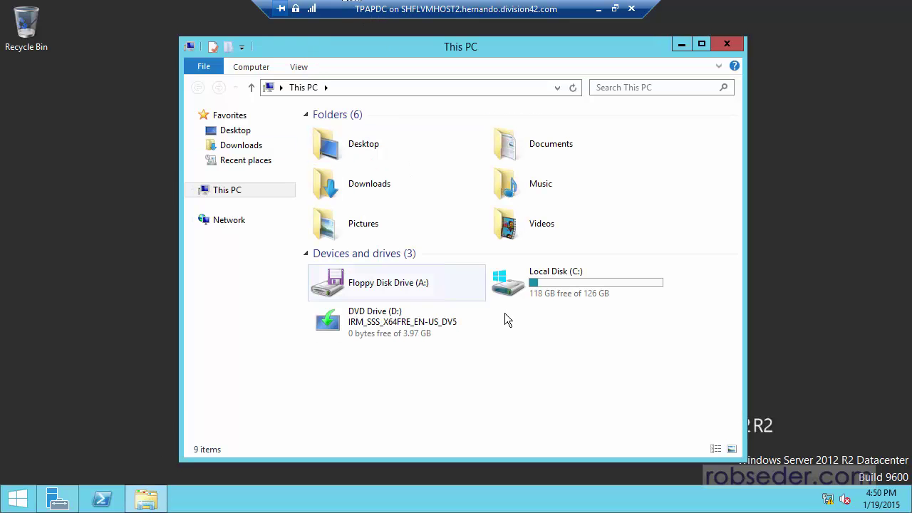
pyautogui.rightClick(230, 191)
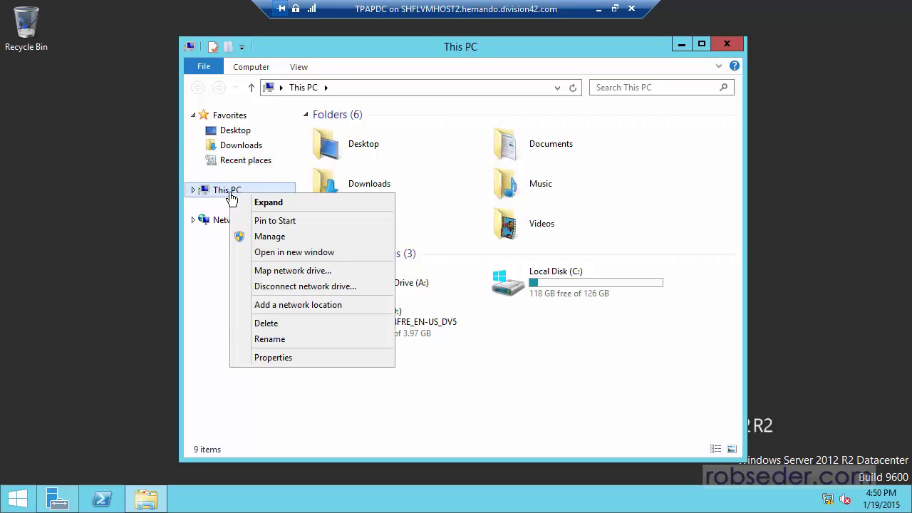
pyautogui.click(274, 357)
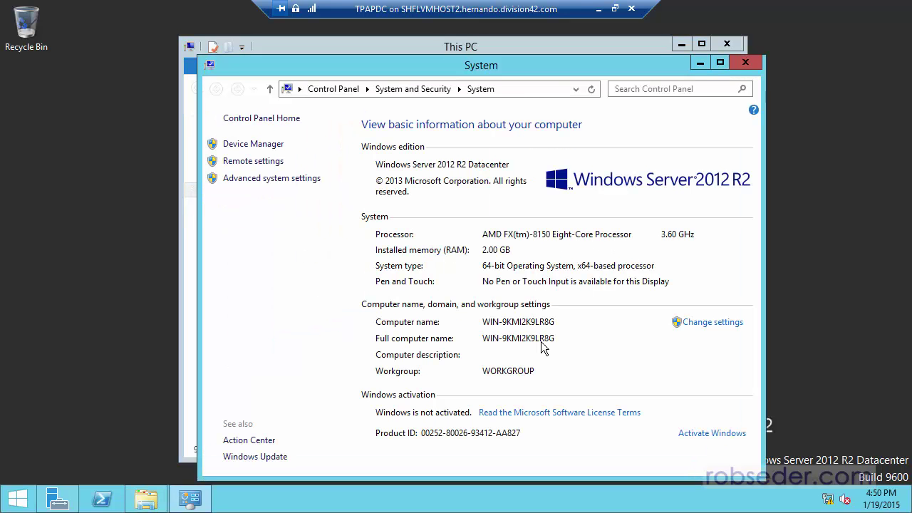
pyautogui.click(714, 323)
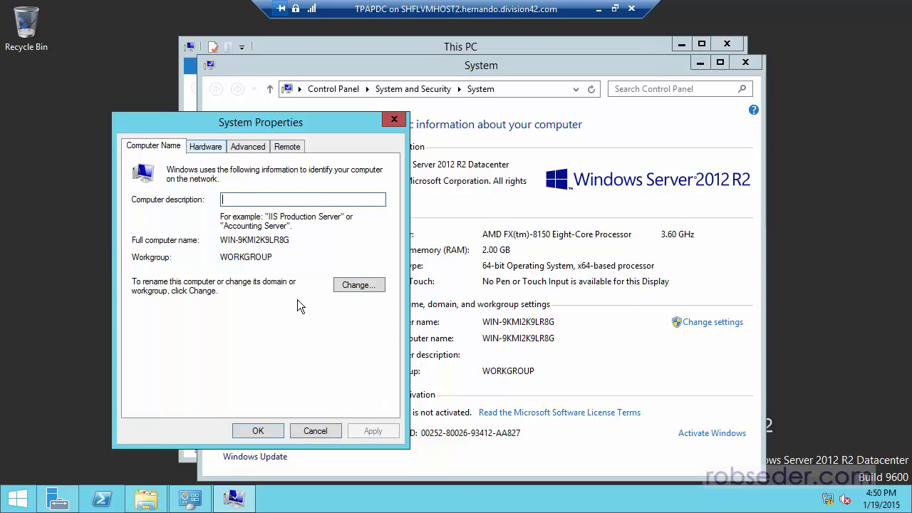
pyautogui.click(356, 283)
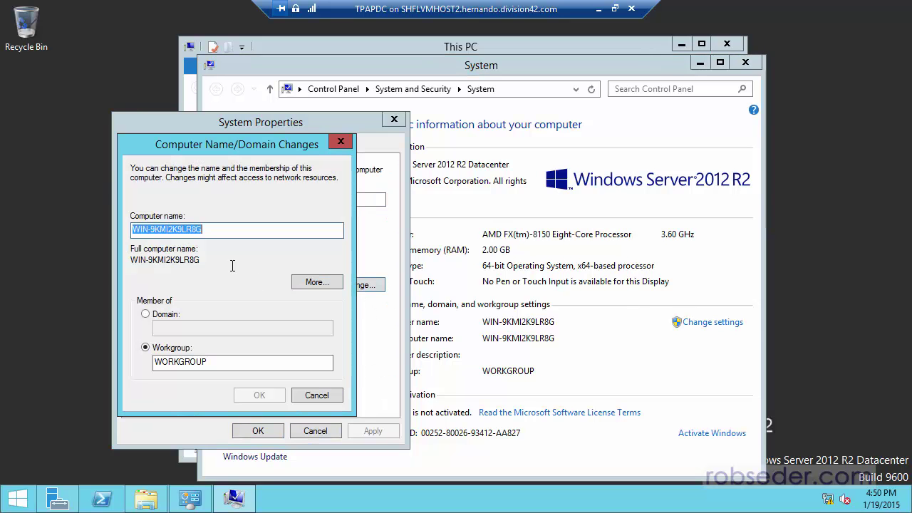
pyautogui.write('TPQ')
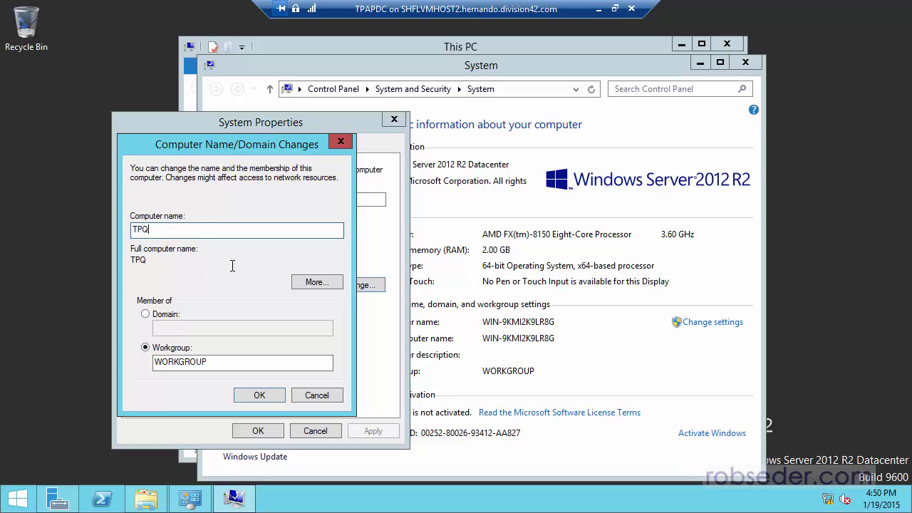
pyautogui.write('PD')
pyautogui.click(253, 397)
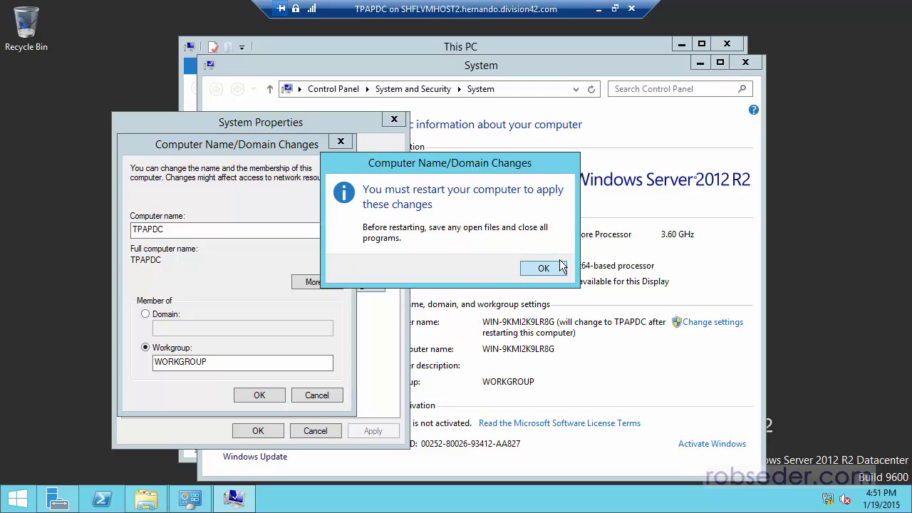
pyautogui.click(561, 264)
pyautogui.click(260, 430)
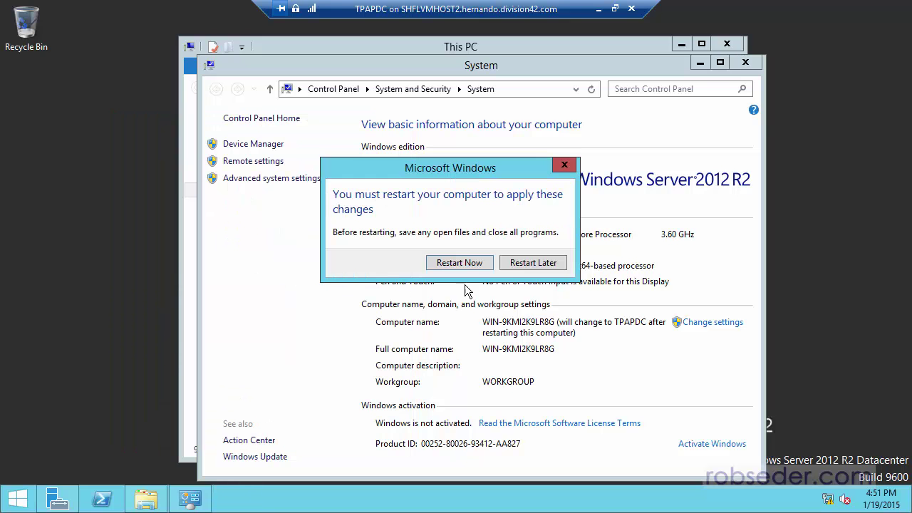
pyautogui.click(460, 262)
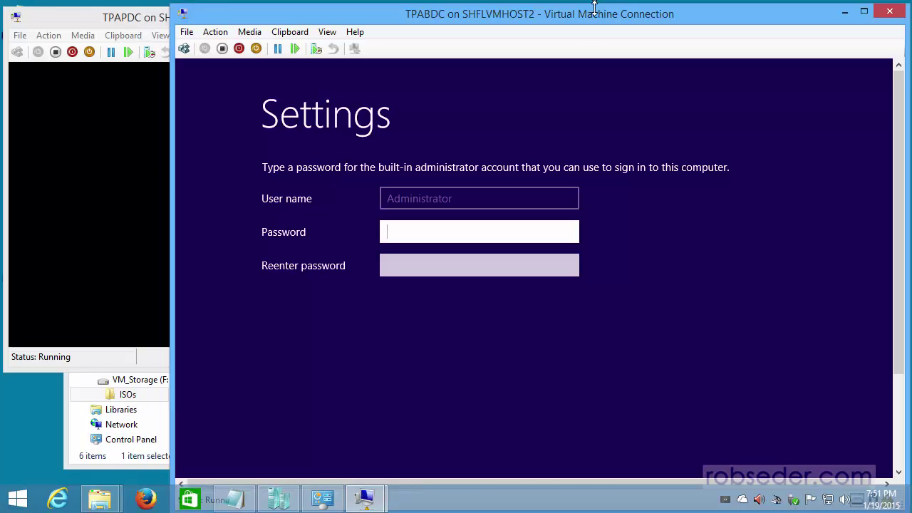
# - Enter and confirm TPABDC's Administrator password, then submit it
pyautogui.write('P•')
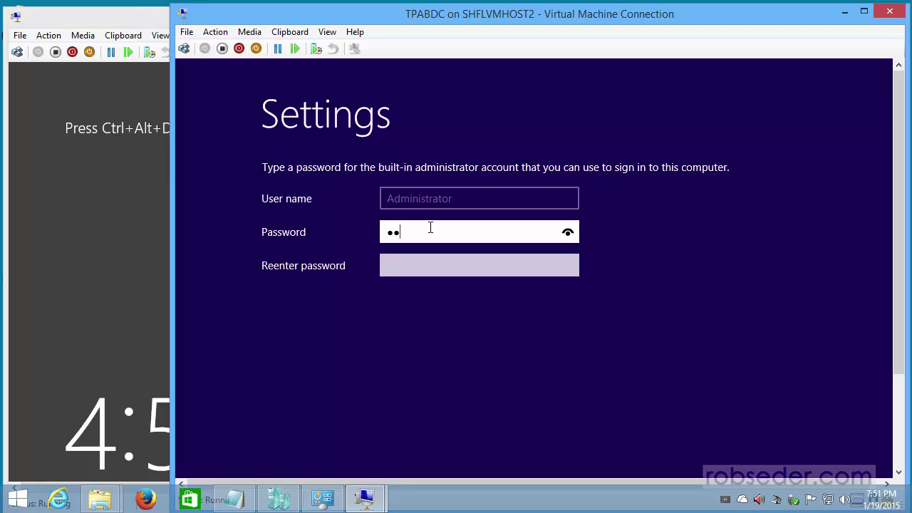
pyautogui.write('••••••••••••')
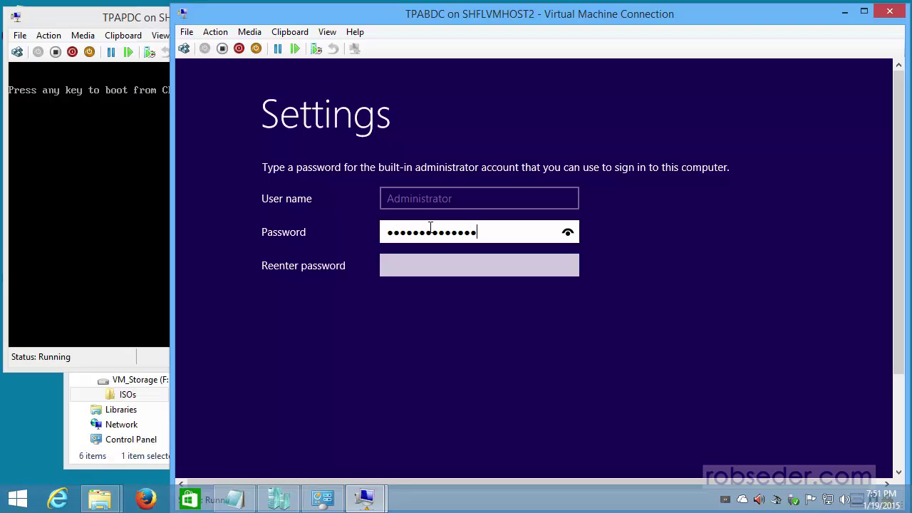
pyautogui.write('•')
pyautogui.press('Tab')
pyautogui.write('••••••••••••••')
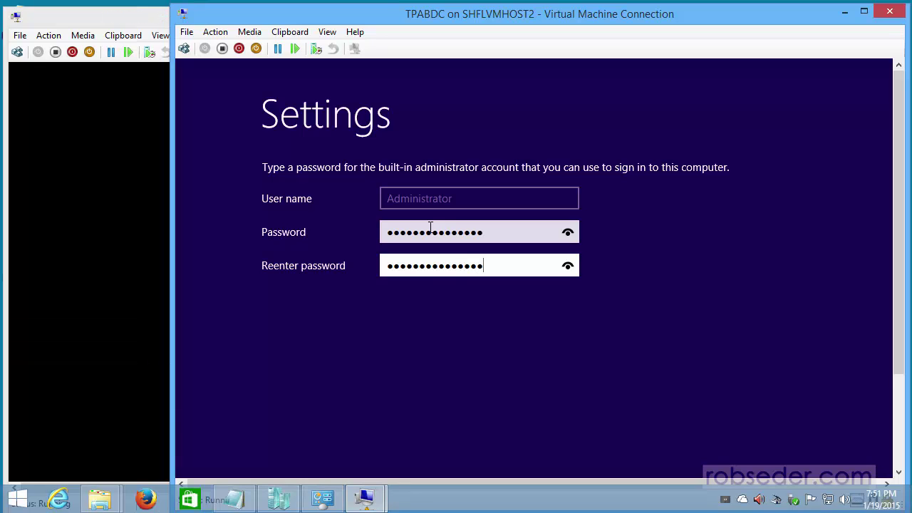
pyautogui.press('Return')
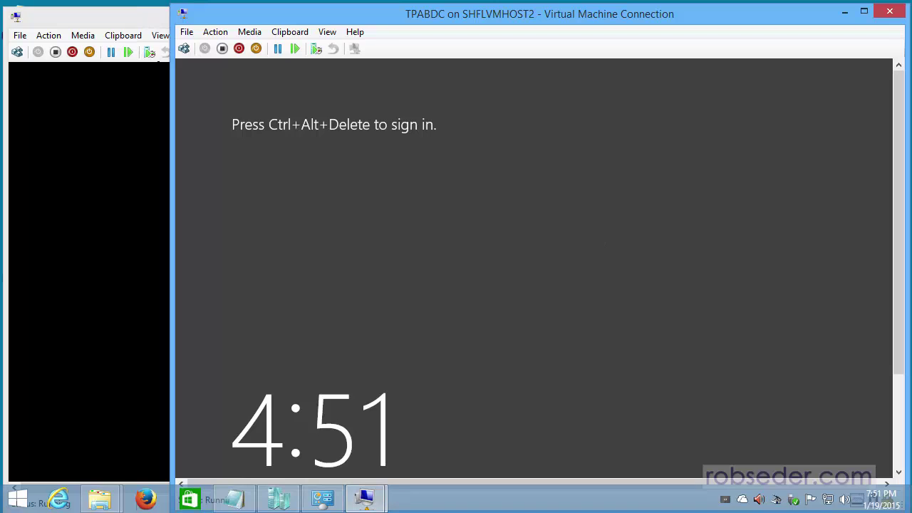
# - Sign in to the TPABDC virtual machine and switch the connection to full screen
pyautogui.hotkey('ctrl', 'alt', 'End')
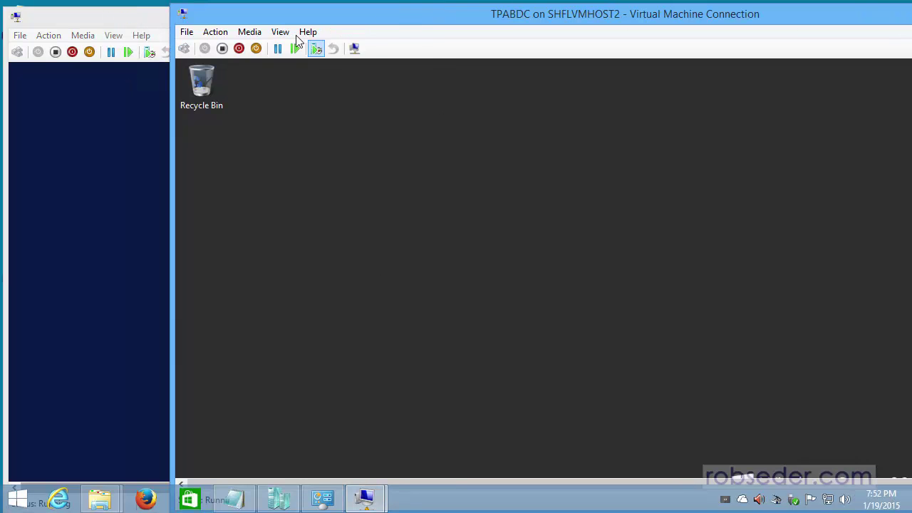
pyautogui.click(281, 32)
pyautogui.click(297, 49)
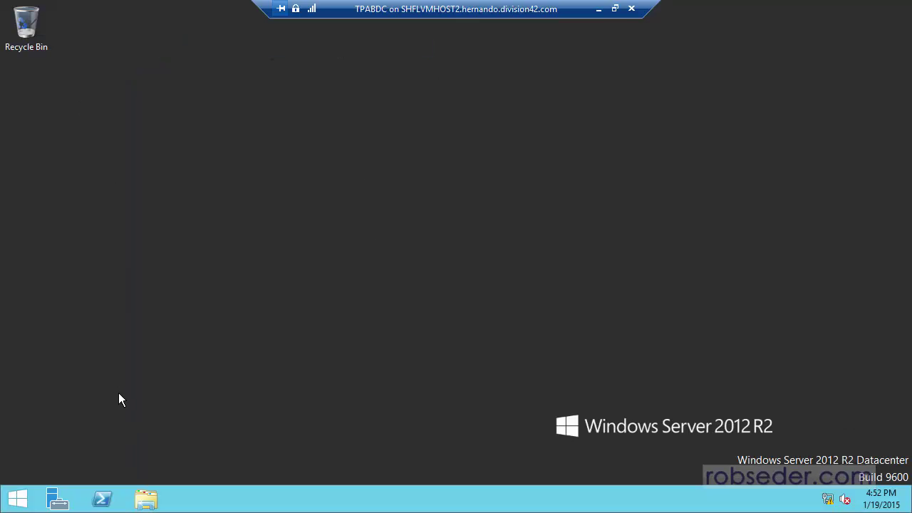
# - Change the computer name to TPABDC in System Properties and restart now
pyautogui.click(151, 499)
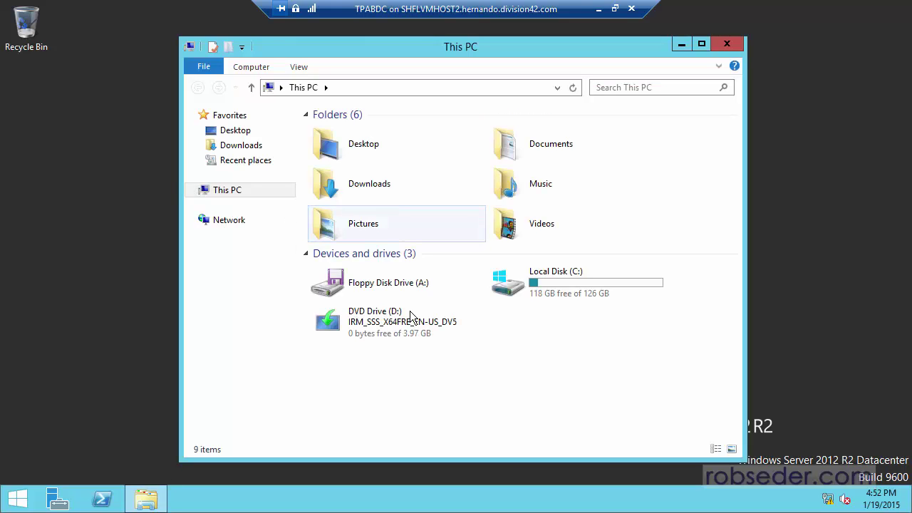
pyautogui.rightClick(226, 189)
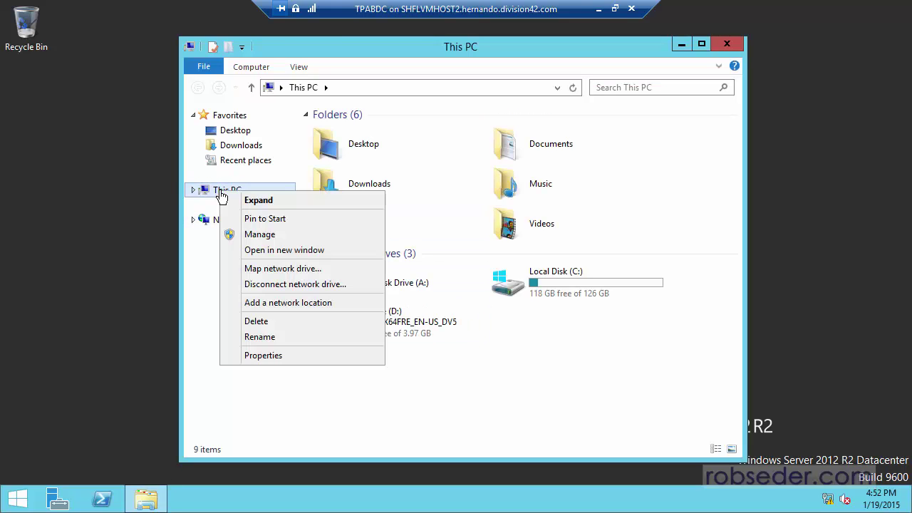
pyautogui.click(275, 357)
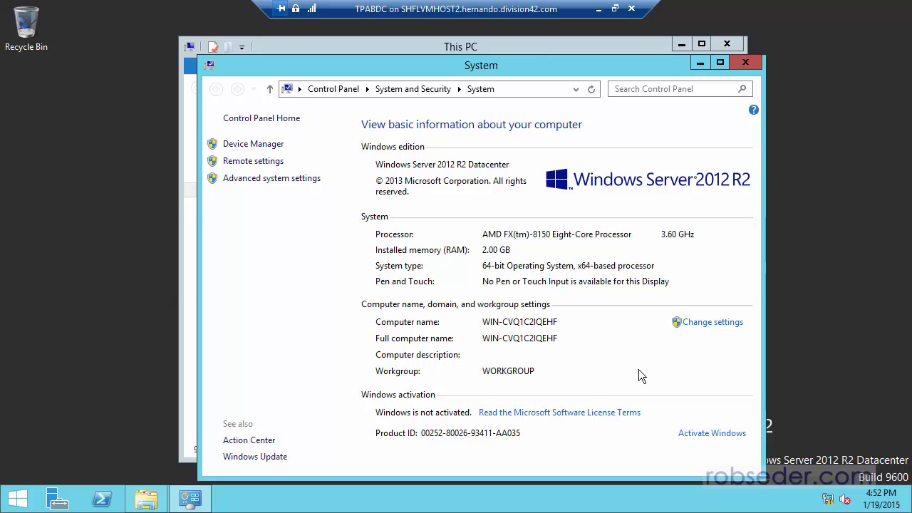
pyautogui.click(712, 327)
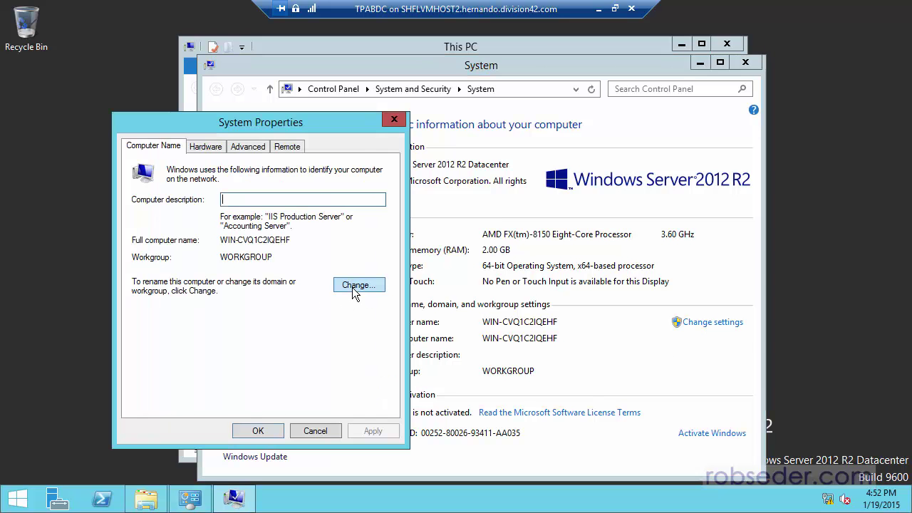
pyautogui.click(357, 285)
pyautogui.write('TPABDC')
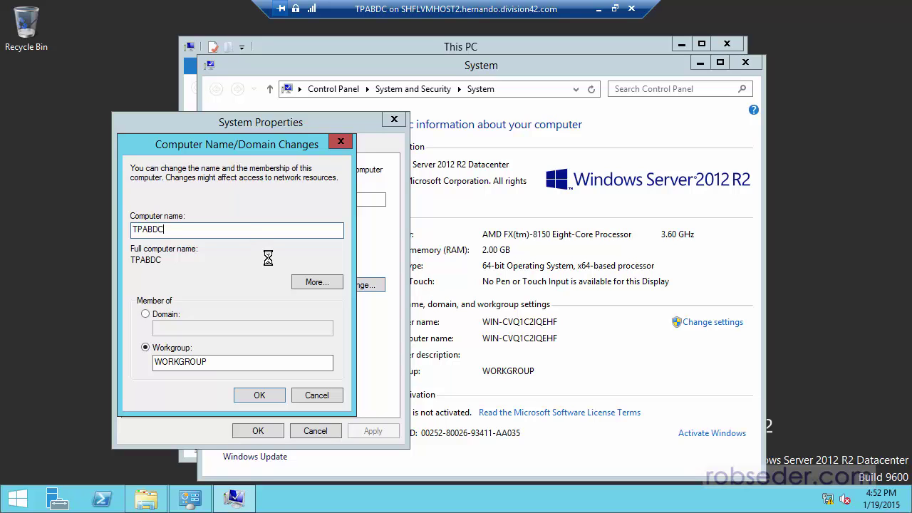
pyautogui.click(600, 268)
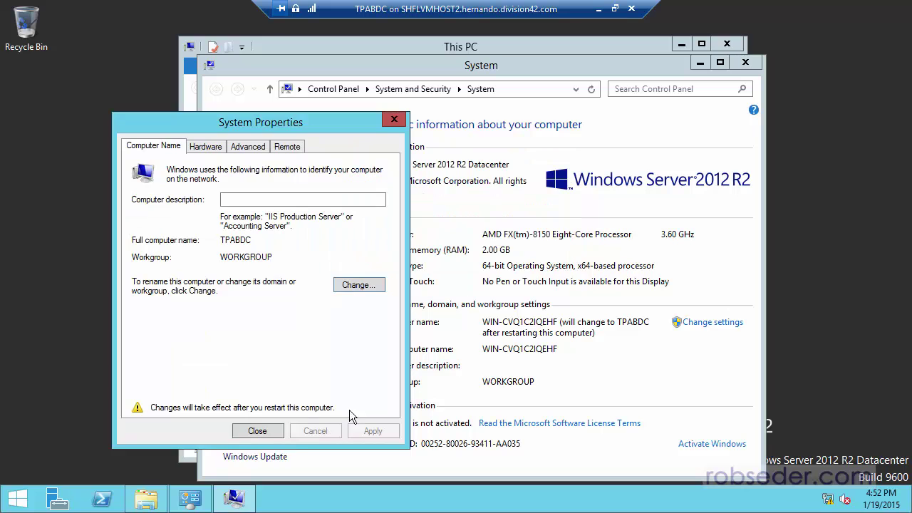
pyautogui.click(257, 431)
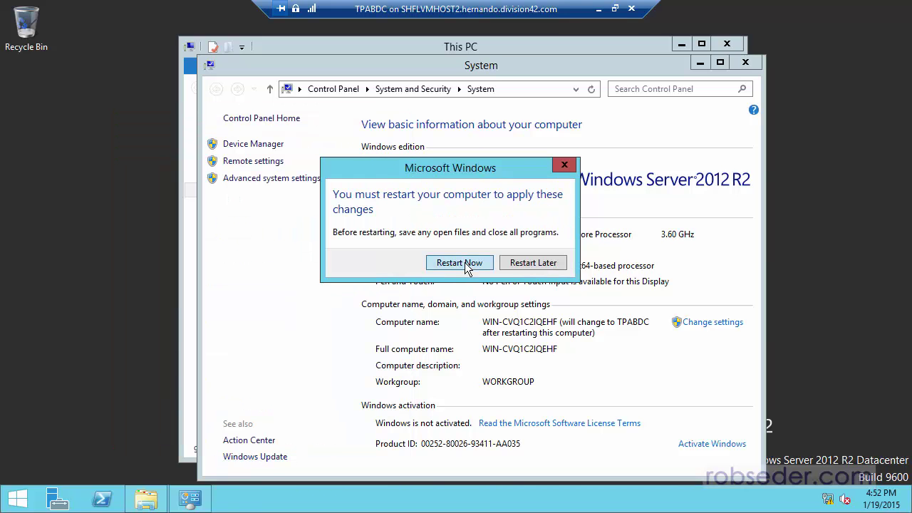
pyautogui.click(465, 262)
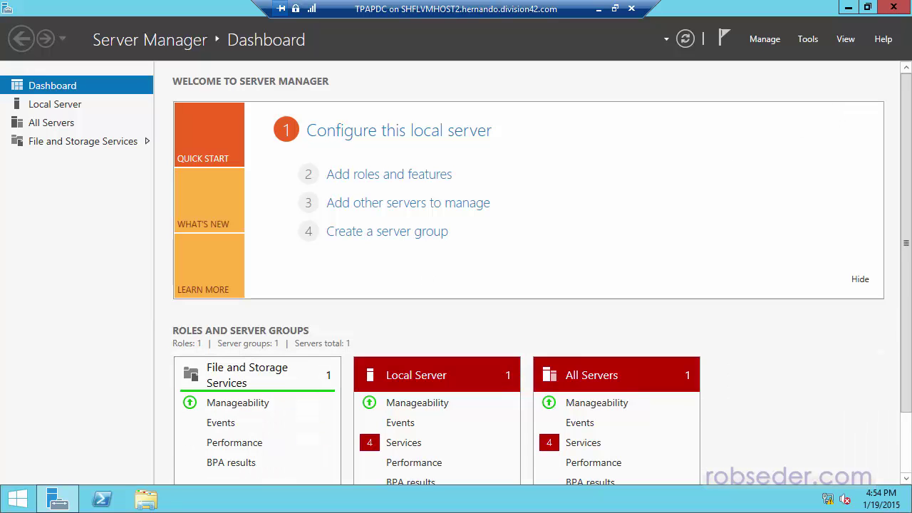
# - Check TPAPDC's computer name in This PC's system properties, then close those windows
pyautogui.click(146, 499)
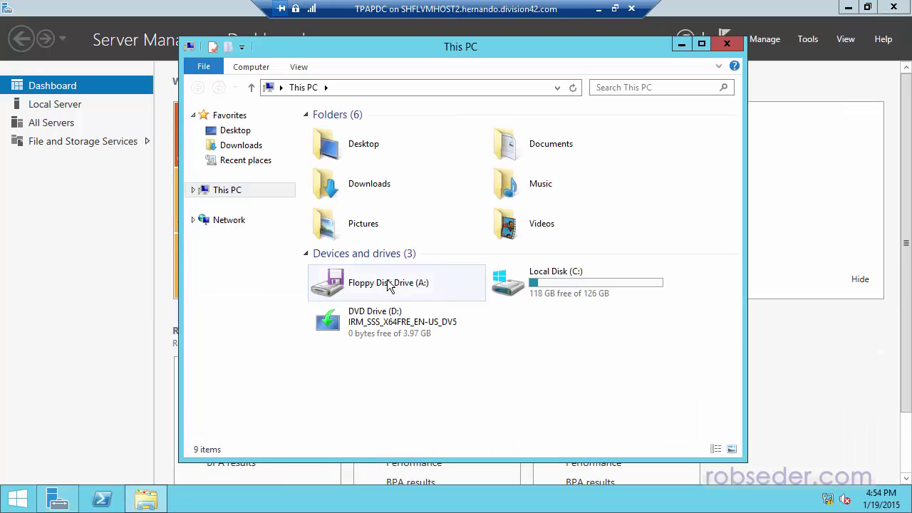
pyautogui.rightClick(215, 189)
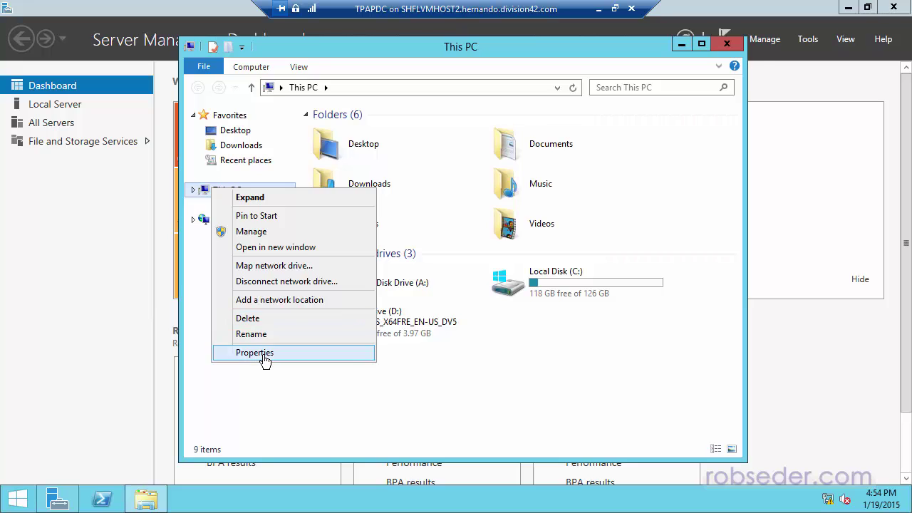
pyautogui.click(265, 355)
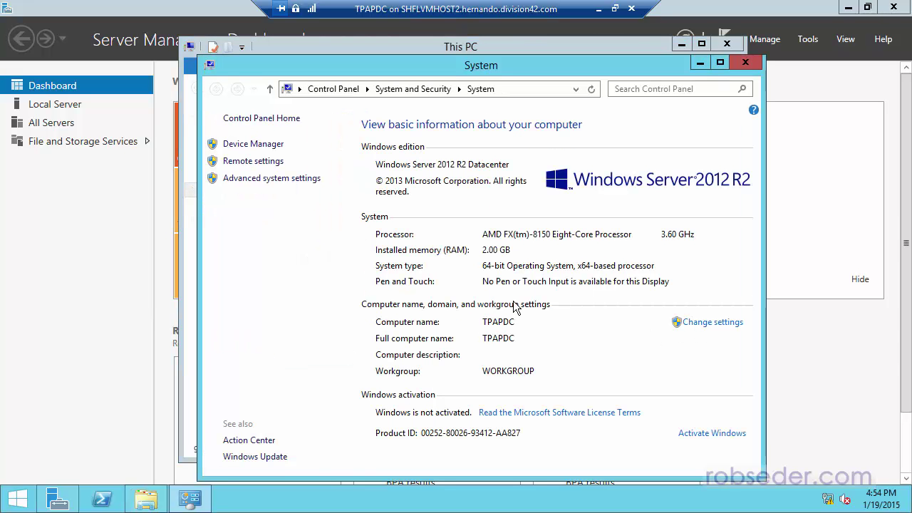
pyautogui.click(735, 61)
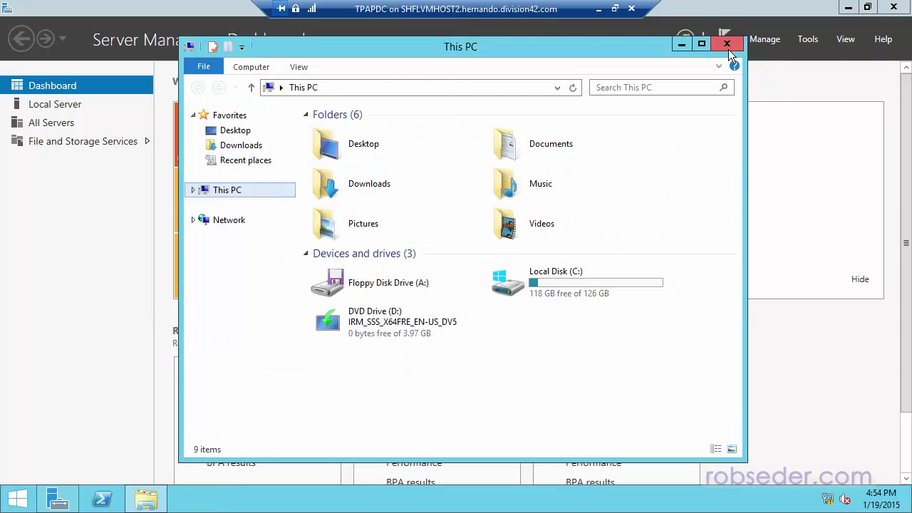
pyautogui.click(727, 46)
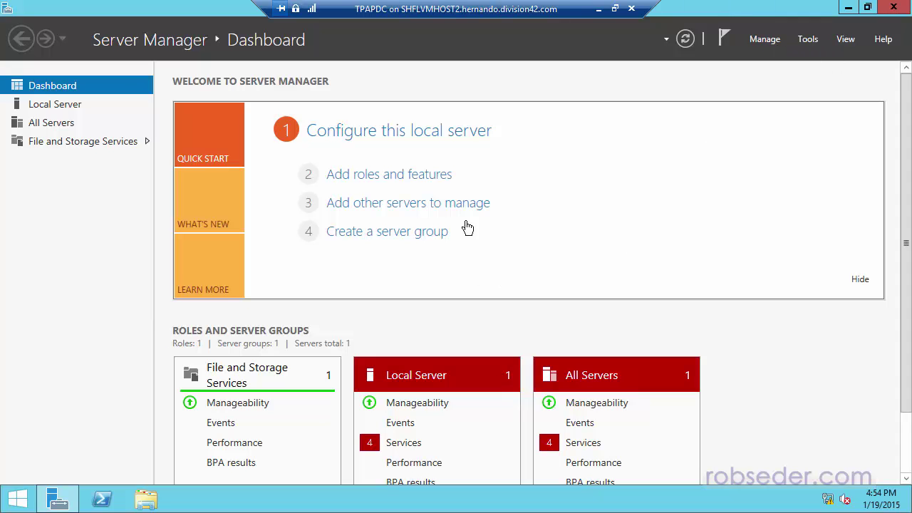
# - Launch the Add Roles and Features wizard from the Server Manager dashboard
pyautogui.click(374, 175)
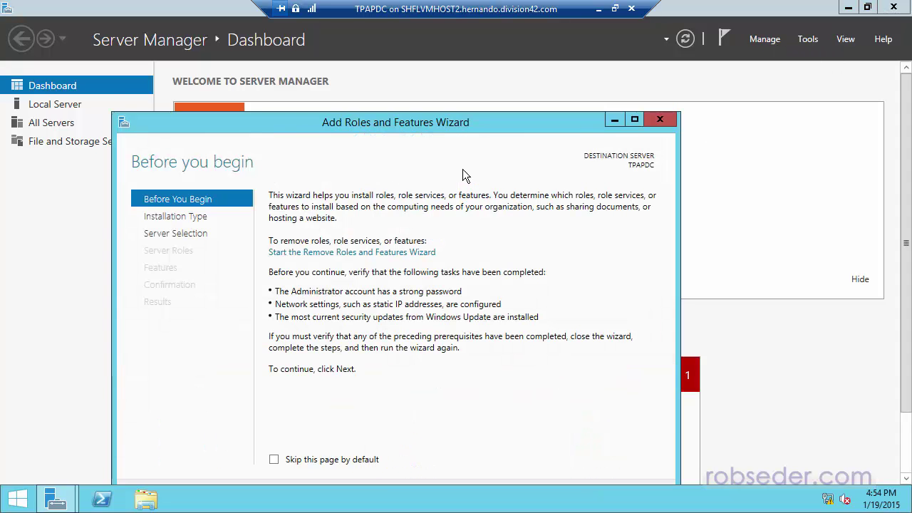
pyautogui.moveTo(329, 127); pyautogui.dragTo(490, 93)
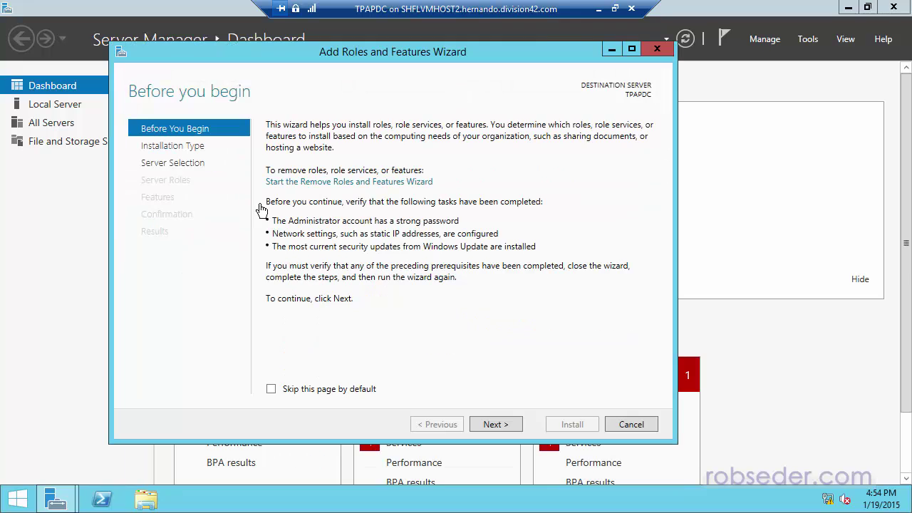
pyautogui.click(656, 50)
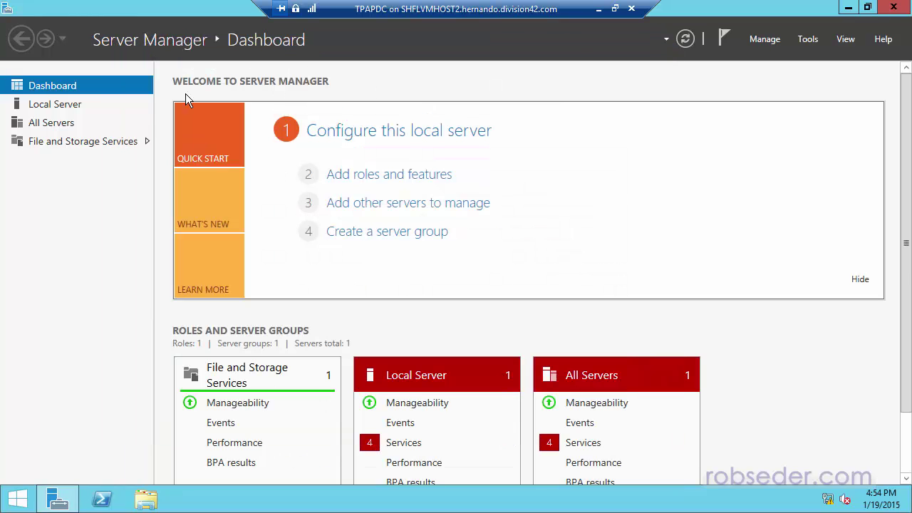
pyautogui.moveTo(60, 503)
pyautogui.click(367, 183)
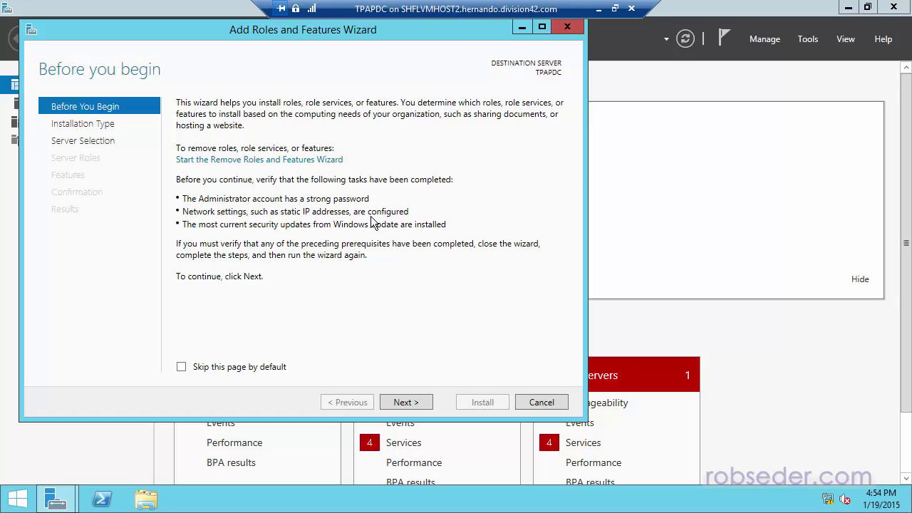
# - Choose a role-based installation with TPAPDC as the destination server
pyautogui.click(402, 404)
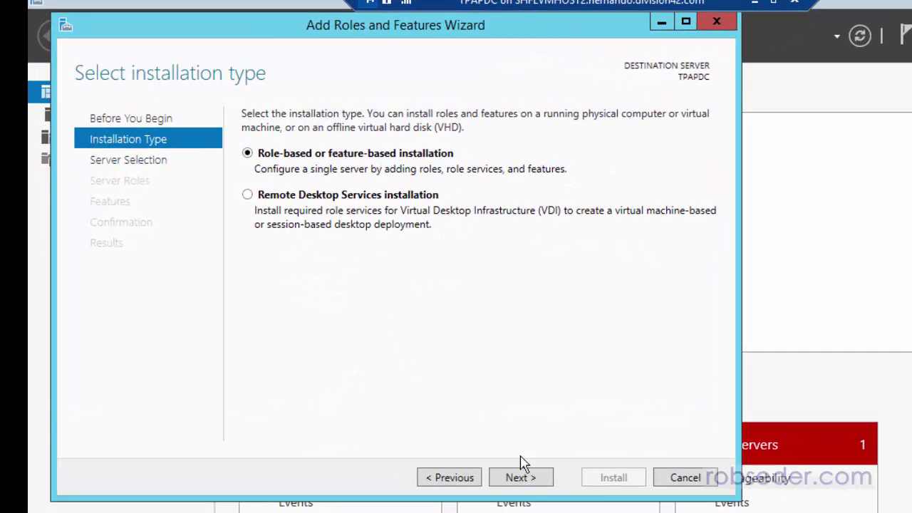
pyautogui.click(528, 483)
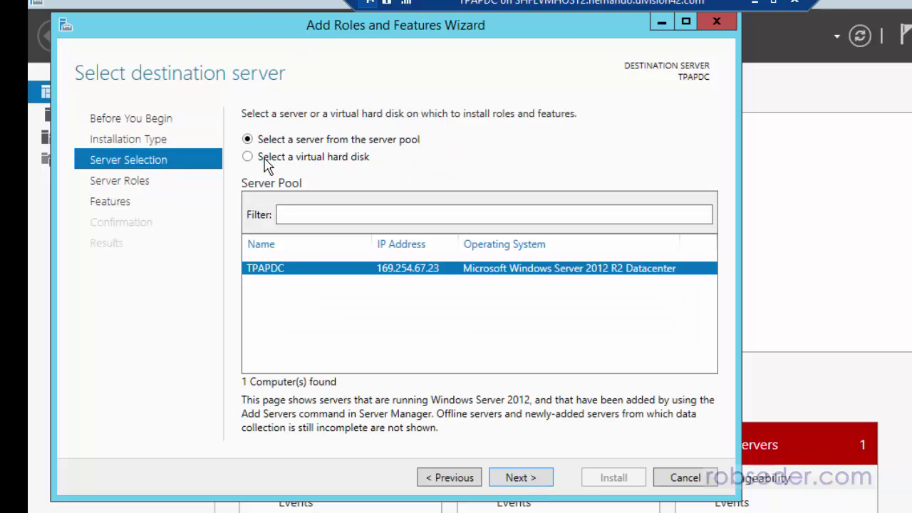
pyautogui.click(535, 482)
# - Tick the DHCP Server and DNS Server roles, adding their management tools
pyautogui.click(268, 279)
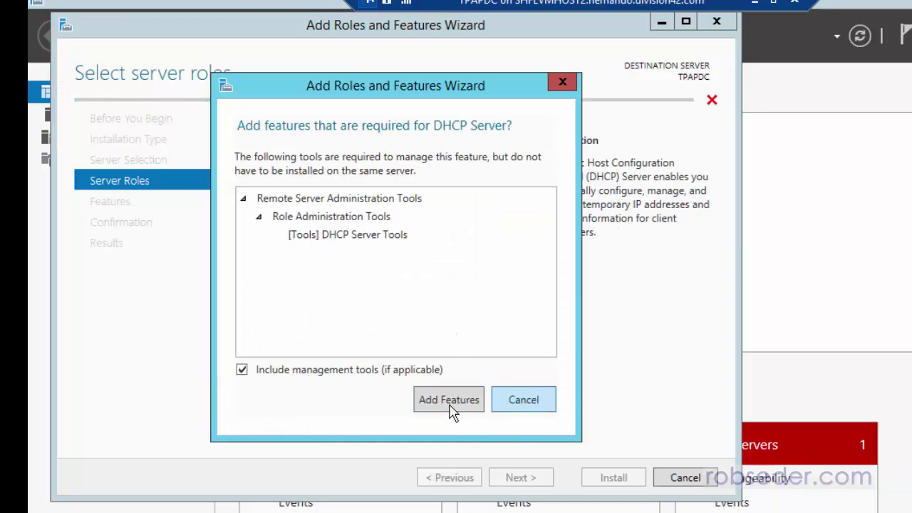
pyautogui.click(451, 404)
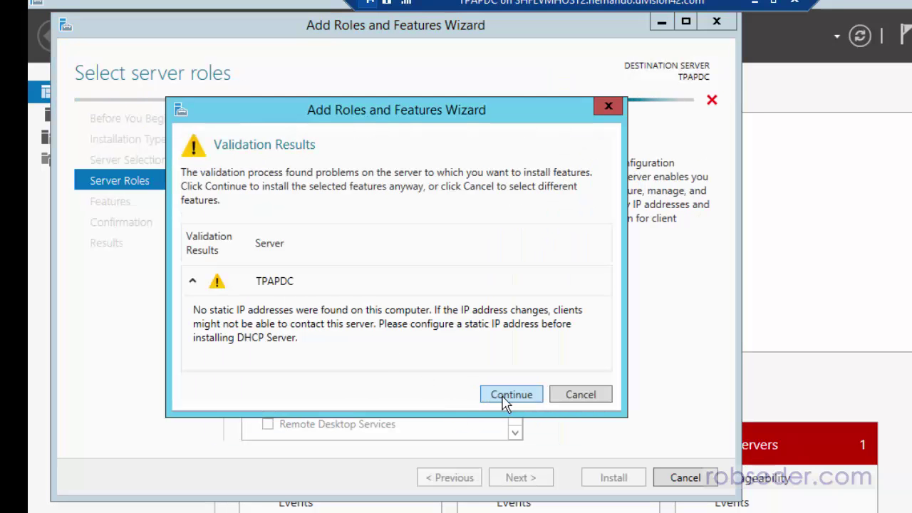
pyautogui.click(507, 398)
pyautogui.click(268, 298)
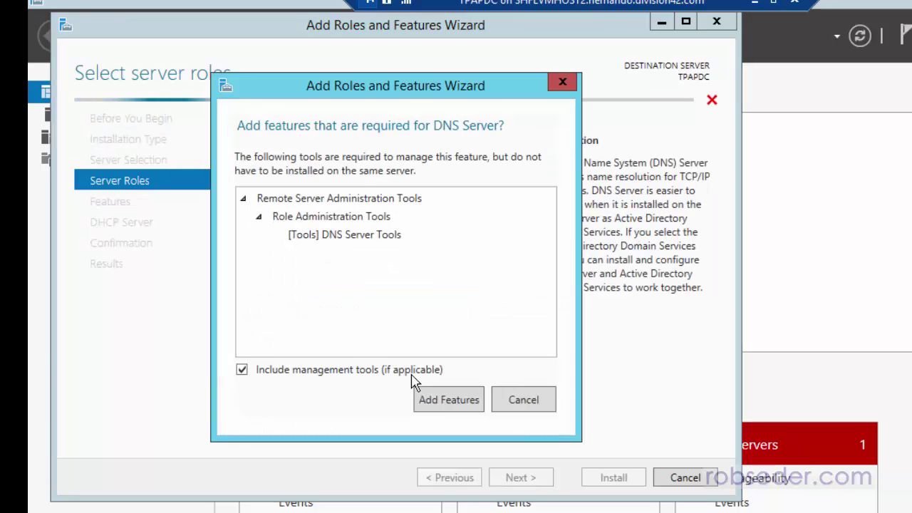
pyautogui.click(438, 405)
pyautogui.click(518, 399)
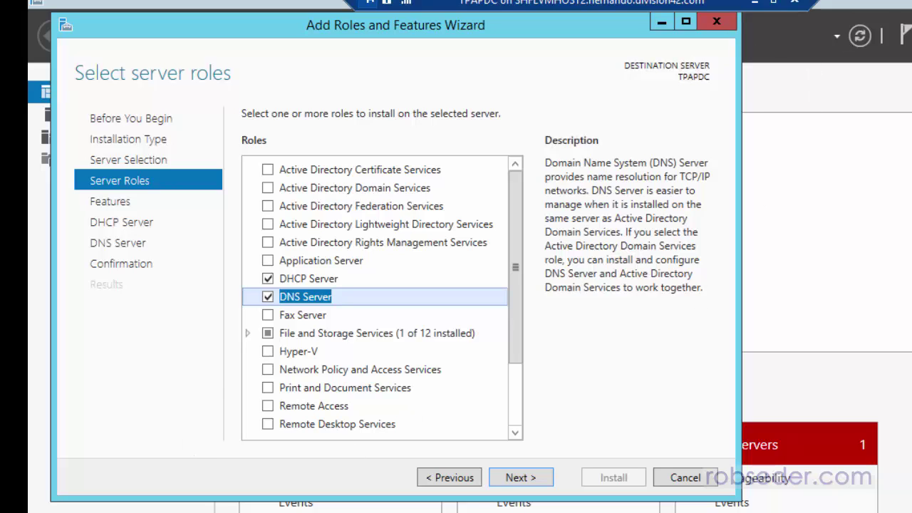
pyautogui.click(149, 501)
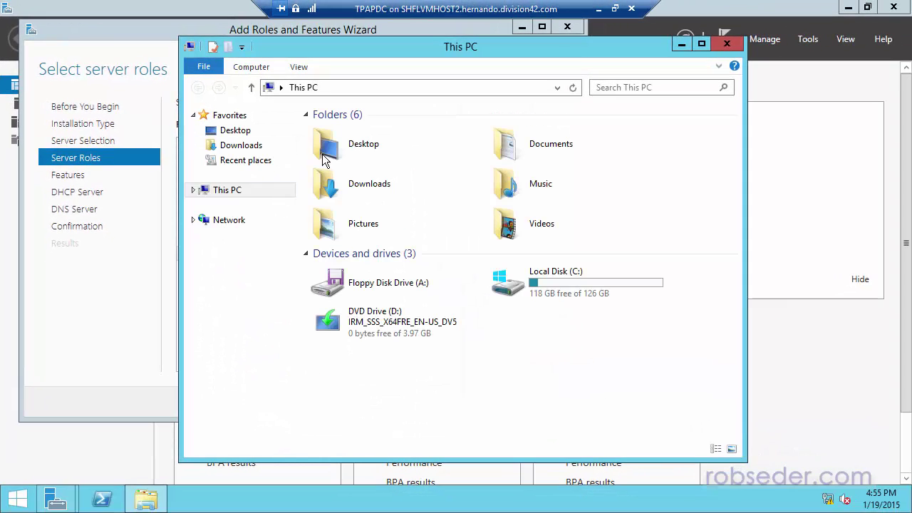
# - Open the Ethernet adapter's IPv4 properties via Network and Sharing Center
pyautogui.rightClick(230, 223)
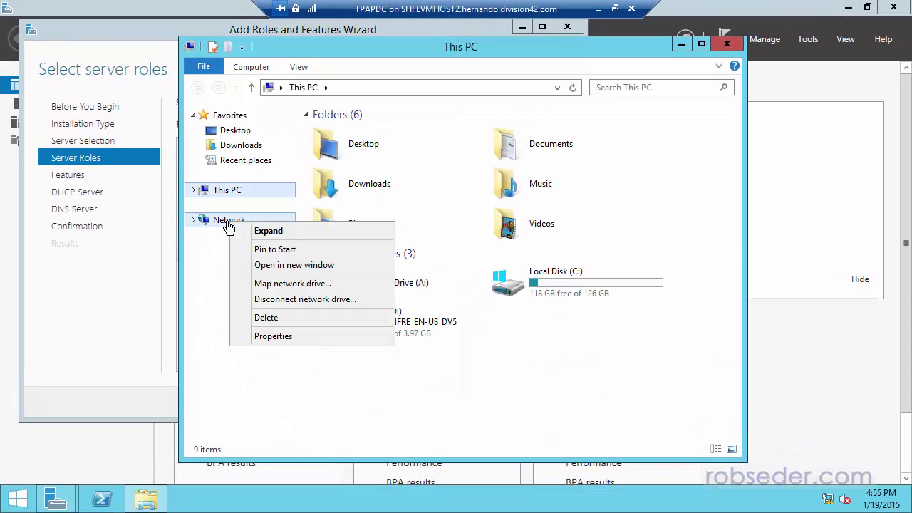
pyautogui.click(285, 335)
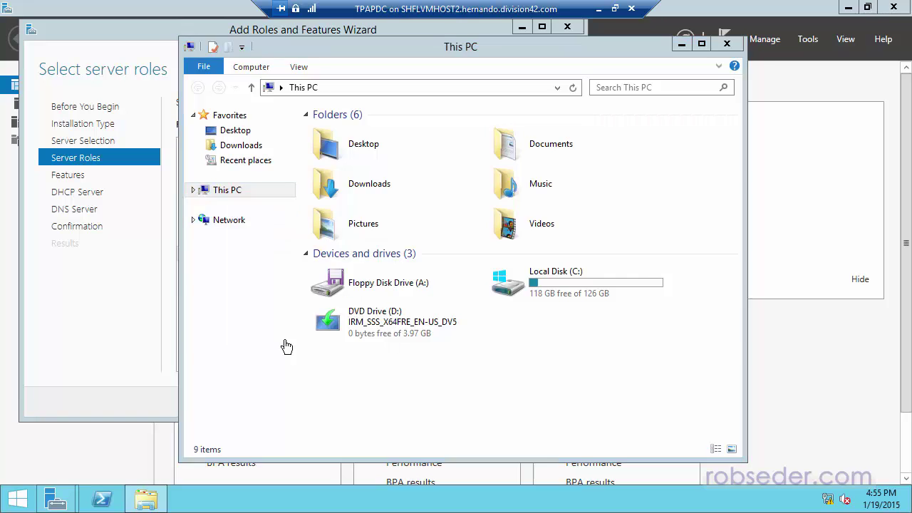
pyautogui.click(267, 145)
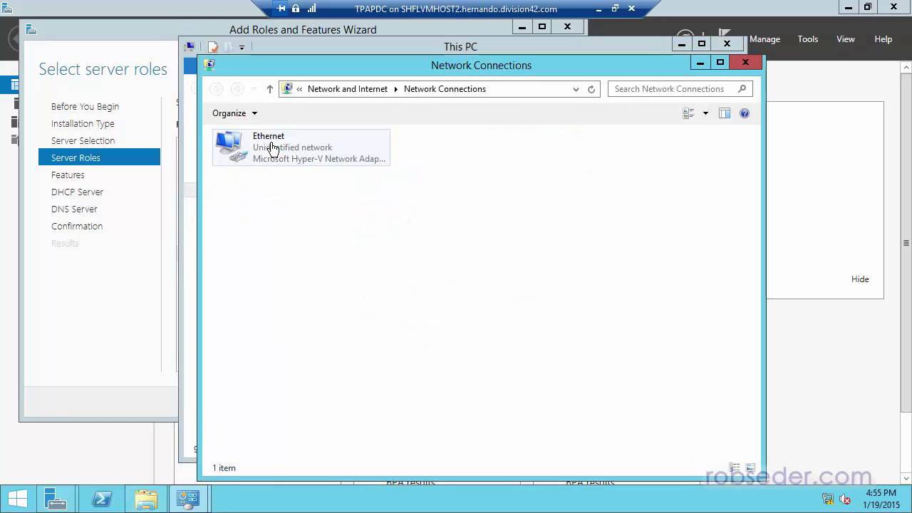
pyautogui.click(295, 150)
pyautogui.rightClick(295, 150)
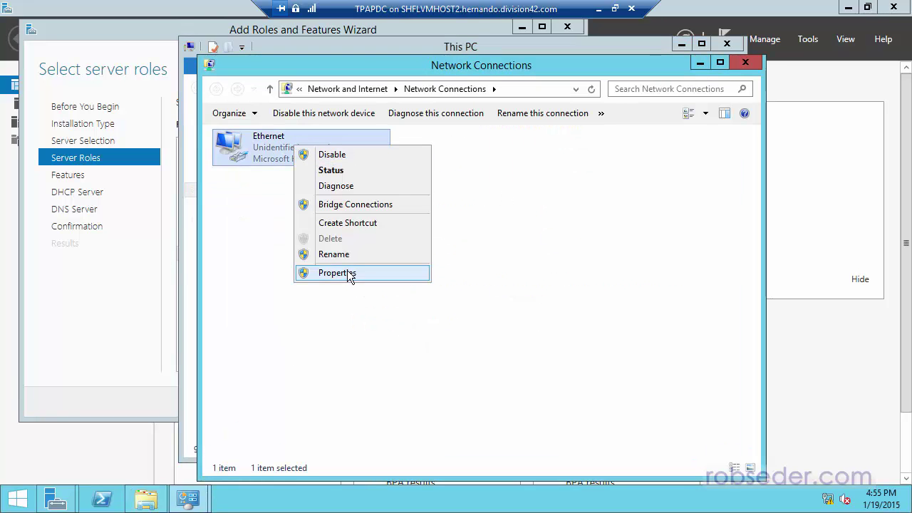
pyautogui.click(347, 270)
pyautogui.click(363, 326)
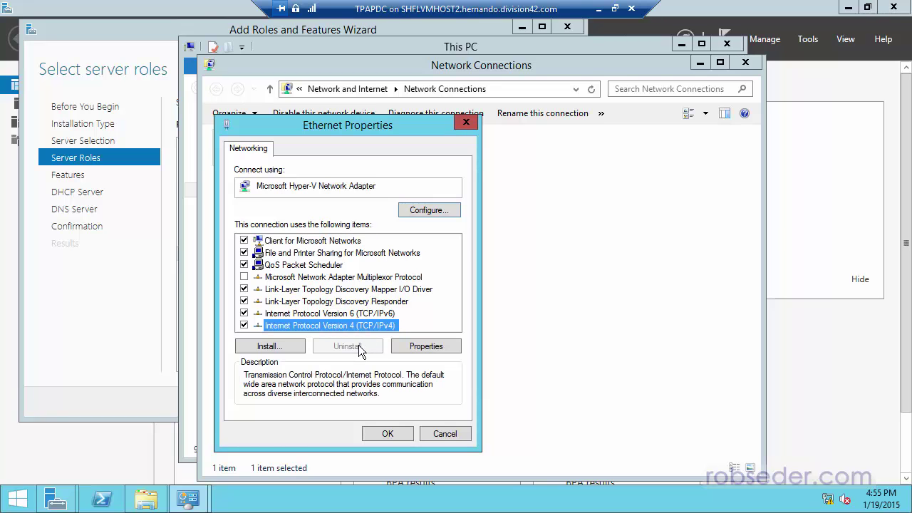
pyautogui.click(427, 347)
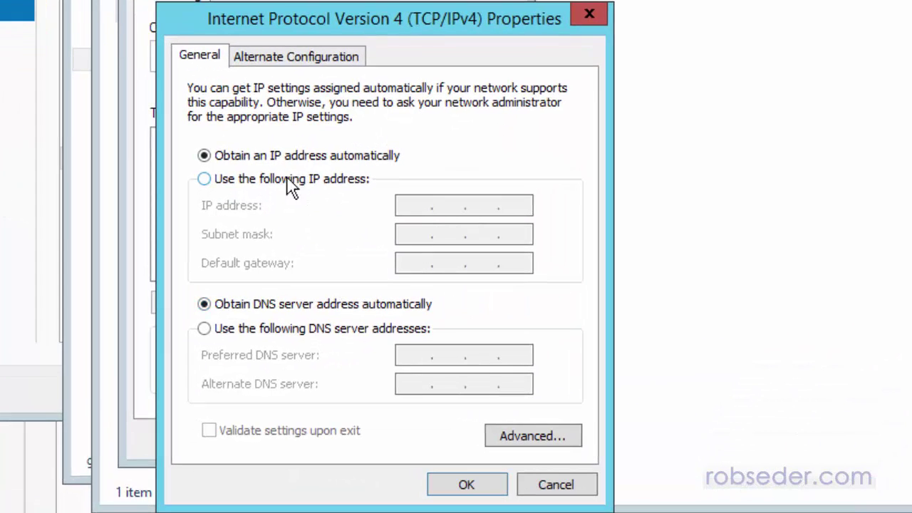
# - Assign static IP 10.0.0.10, mask 255.255.255.0, gateway and DNS 10.0.0.1
pyautogui.click(293, 190)
pyautogui.click(417, 206)
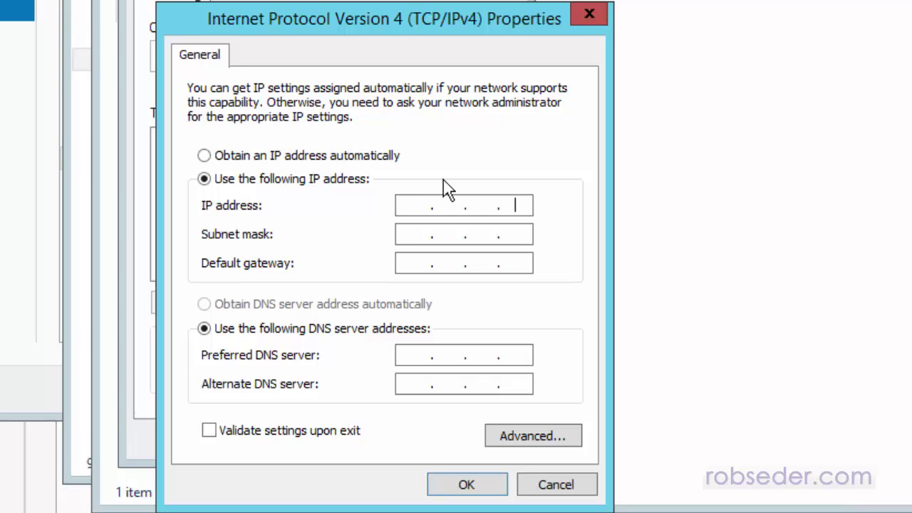
pyautogui.press('BackSpace')
pyautogui.press('BackSpace')
pyautogui.press('BackSpace')
pyautogui.click(435, 241)
pyautogui.moveTo(457, 234); pyautogui.dragTo(425, 237)
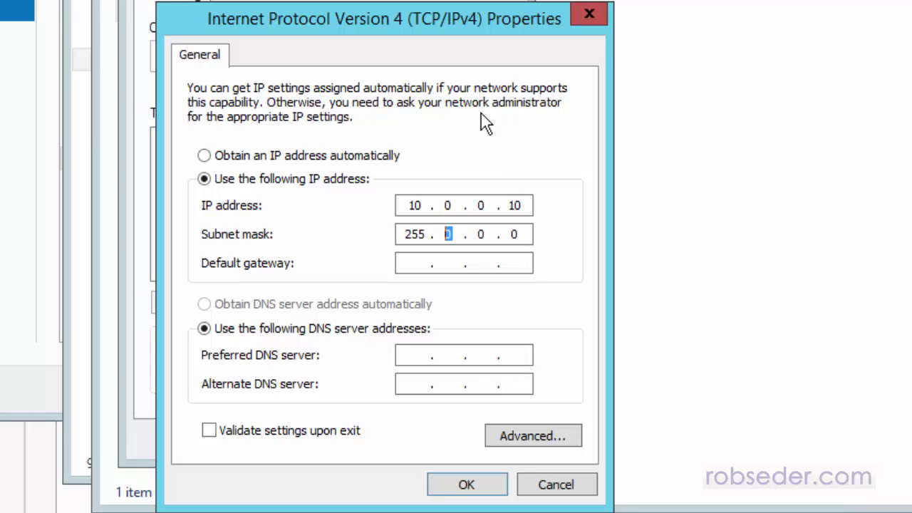
pyautogui.write('255 . 255 . 255')
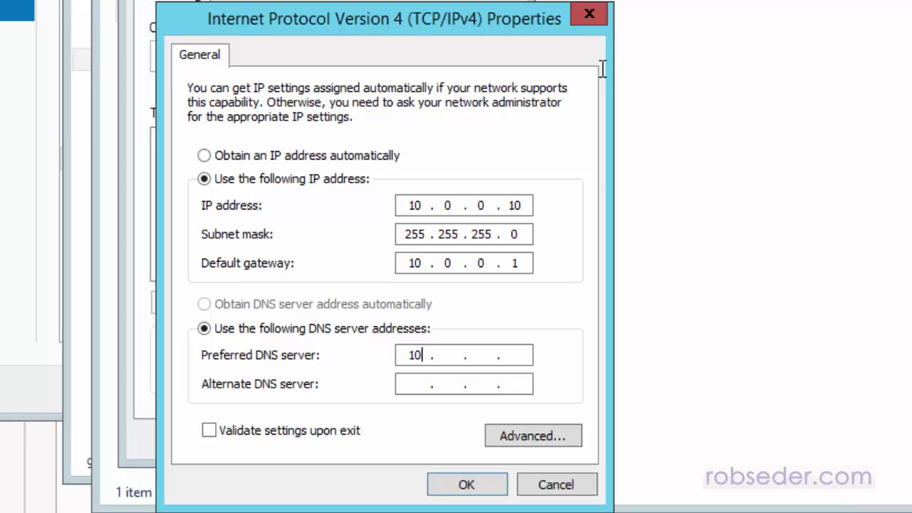
pyautogui.write('10.0.0.1')
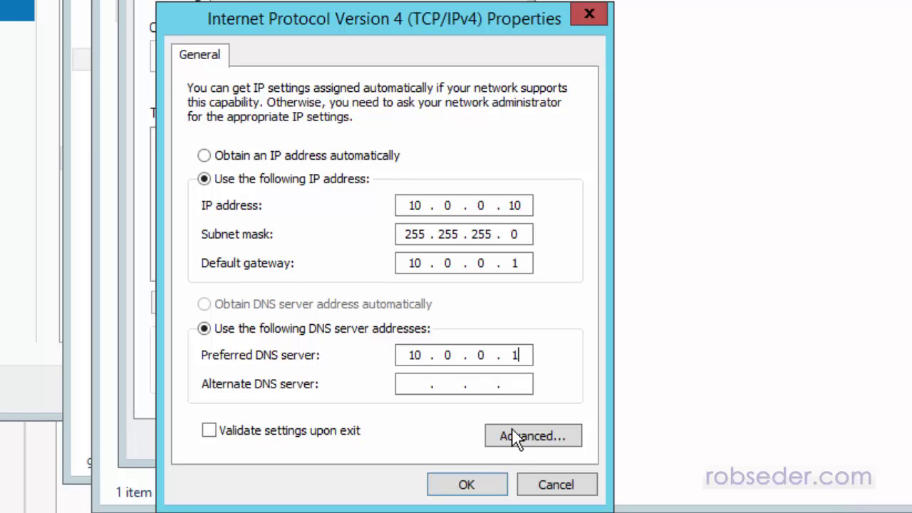
# - Save the IPv4 settings and close all the network and This PC windows
pyautogui.click(467, 484)
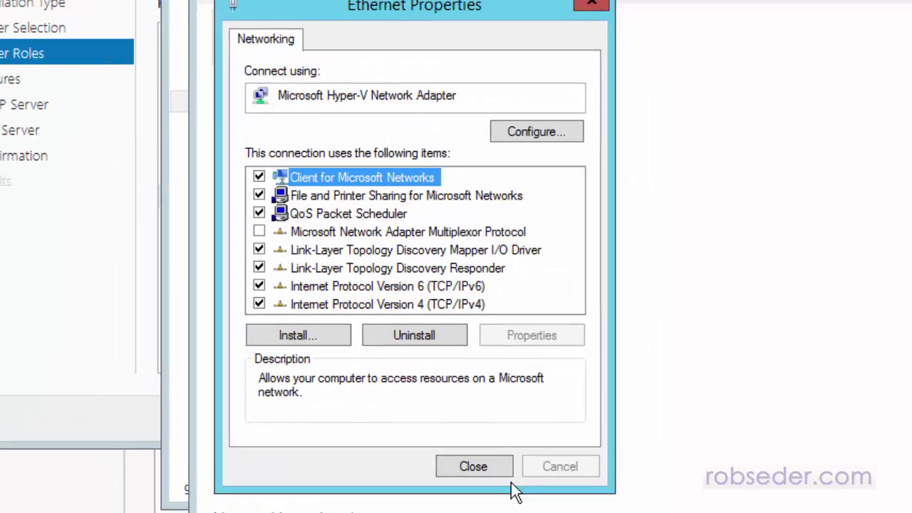
pyautogui.click(472, 466)
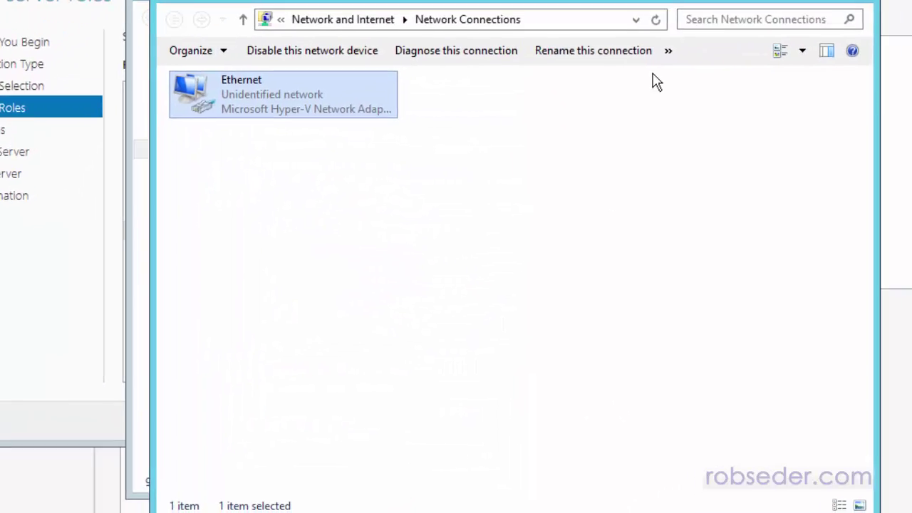
pyautogui.click(775, 12)
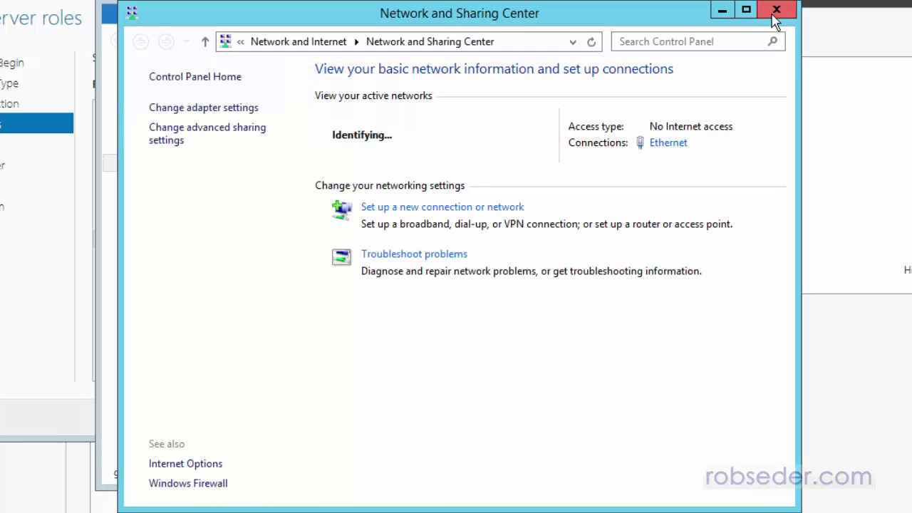
pyautogui.click(778, 12)
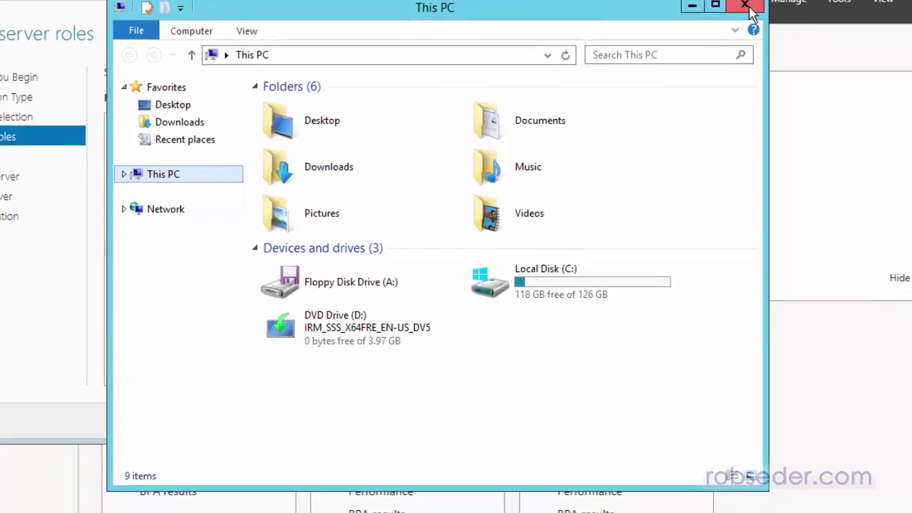
pyautogui.click(756, 8)
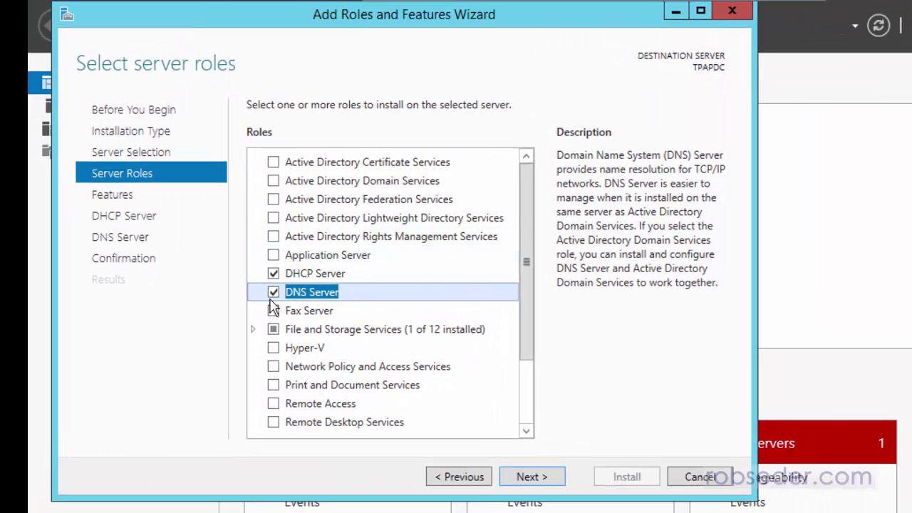
# - Advance to confirmation, allow automatic restart, and install DHCP Server and DNS Server on TPAPDC
pyautogui.click(455, 454)
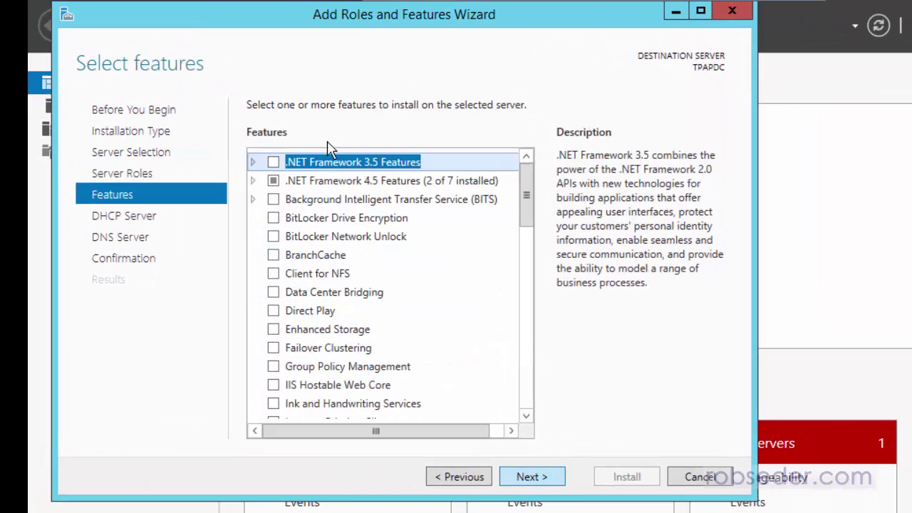
pyautogui.click(551, 490)
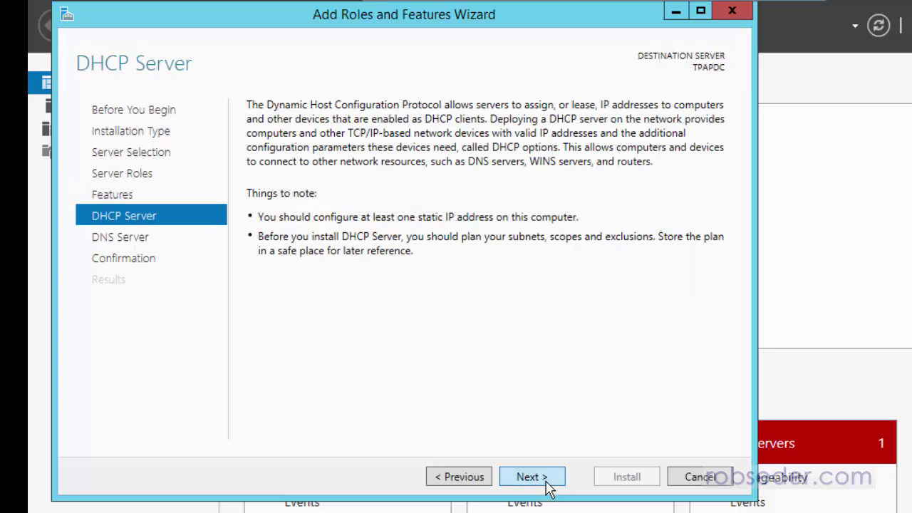
pyautogui.click(550, 489)
pyautogui.click(548, 484)
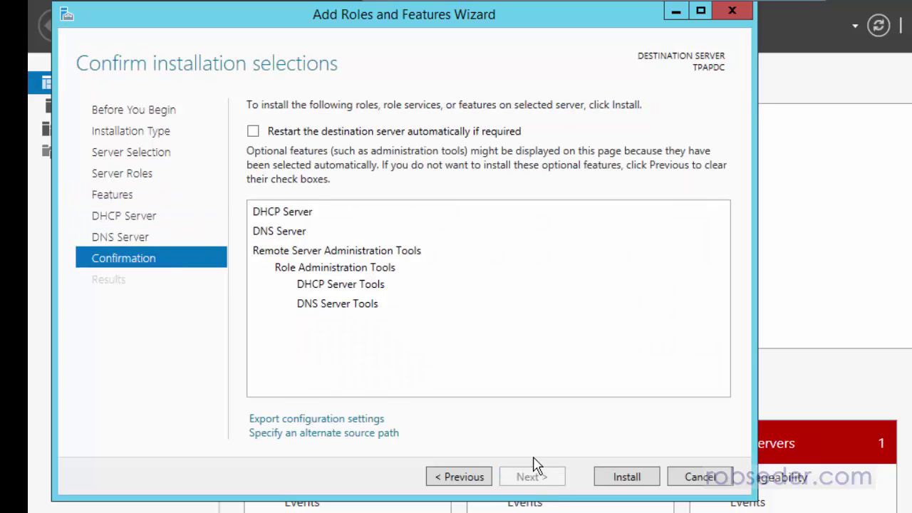
pyautogui.click(253, 131)
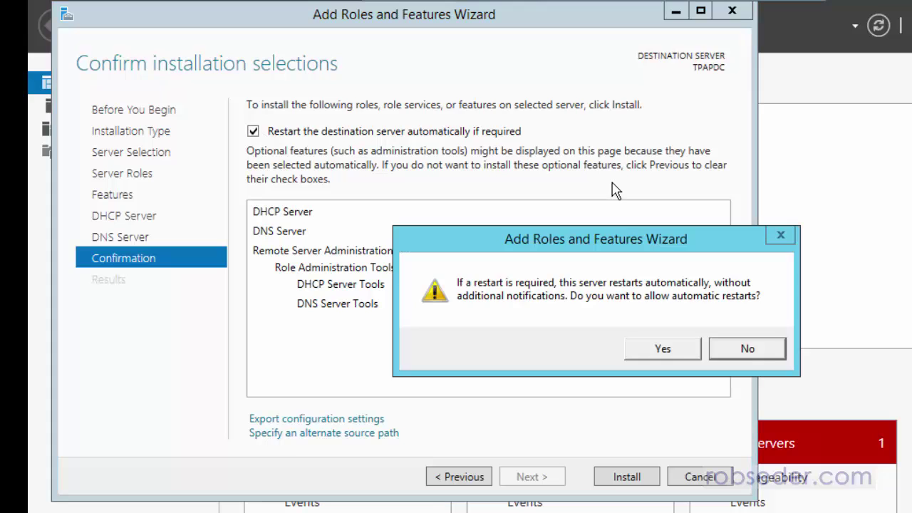
pyautogui.click(674, 349)
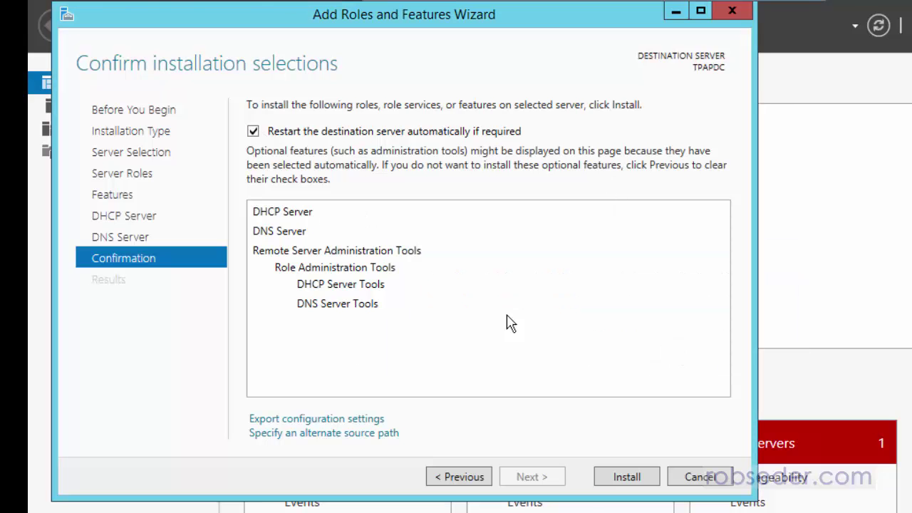
pyautogui.click(629, 478)
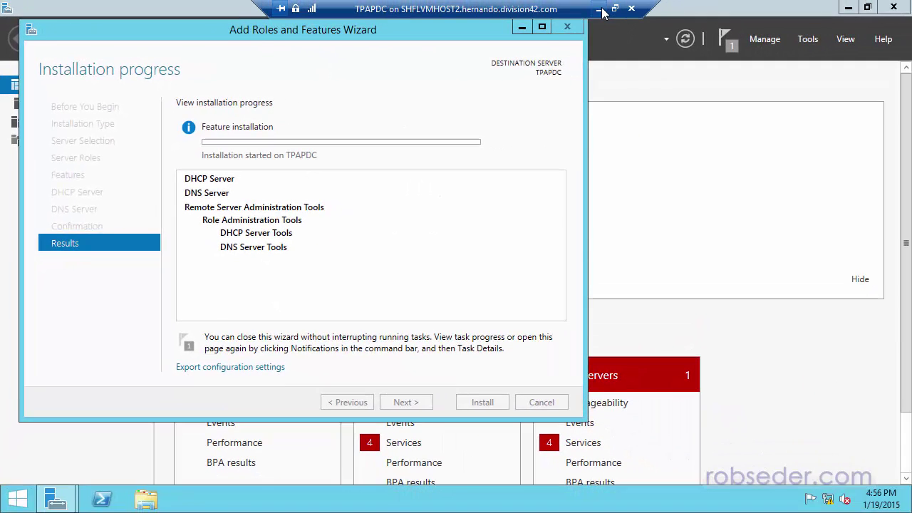
# - Bring the TPABDC connection full screen and sign in as Administrator
pyautogui.click(602, 13)
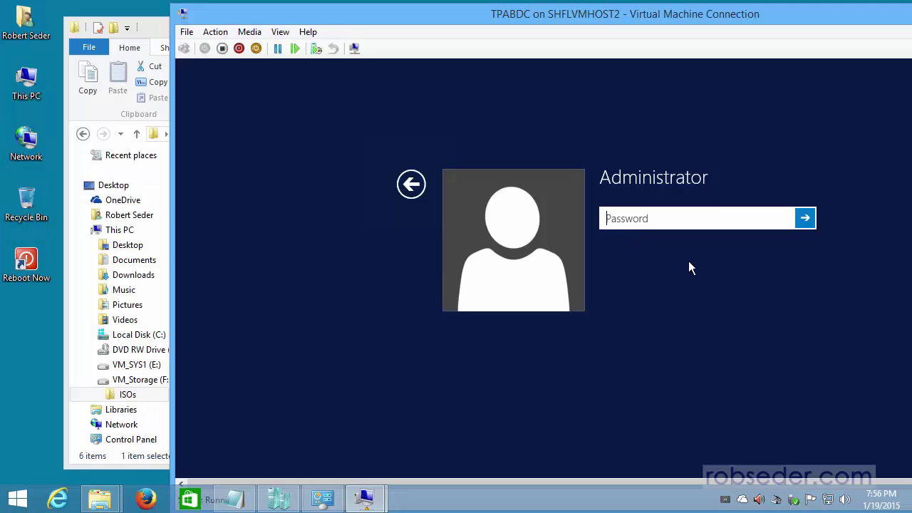
pyautogui.doubleClick(609, 15)
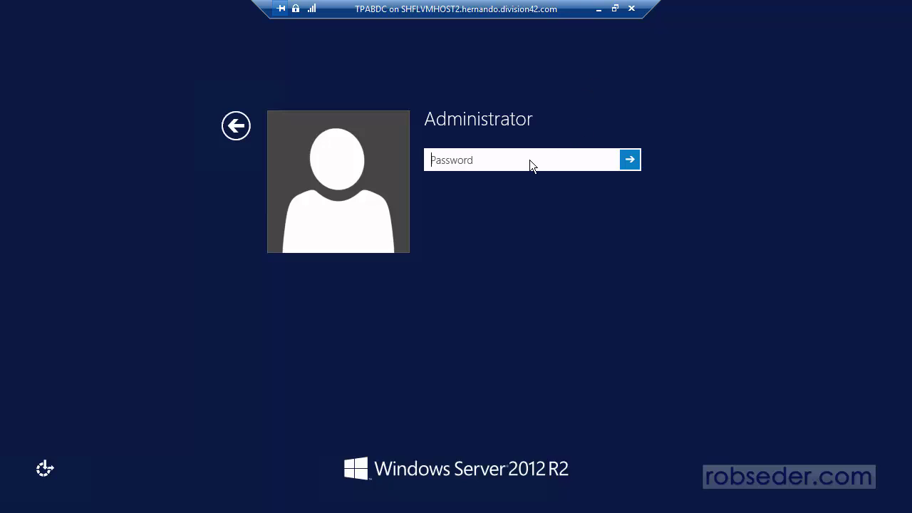
pyautogui.write('P')
pyautogui.press('Return')
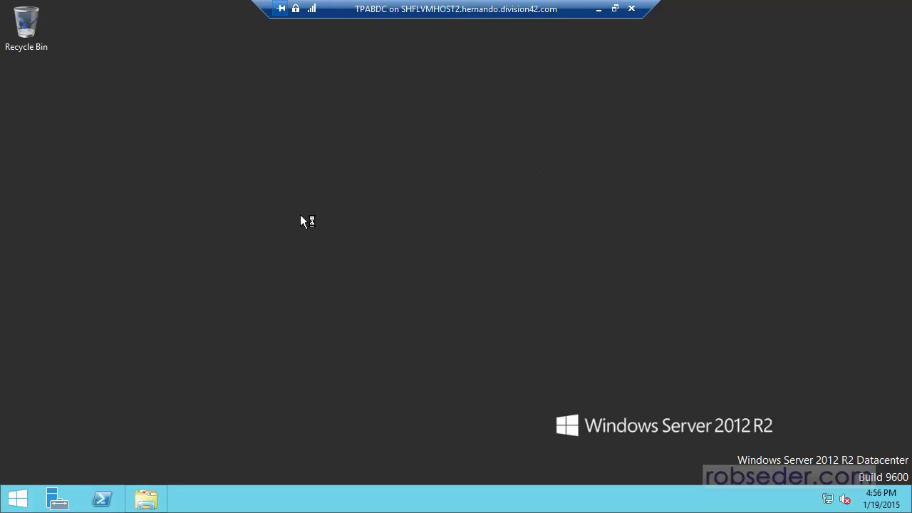
# - Open This PC's system properties to confirm the computer name TPABDC
pyautogui.press('super+e')
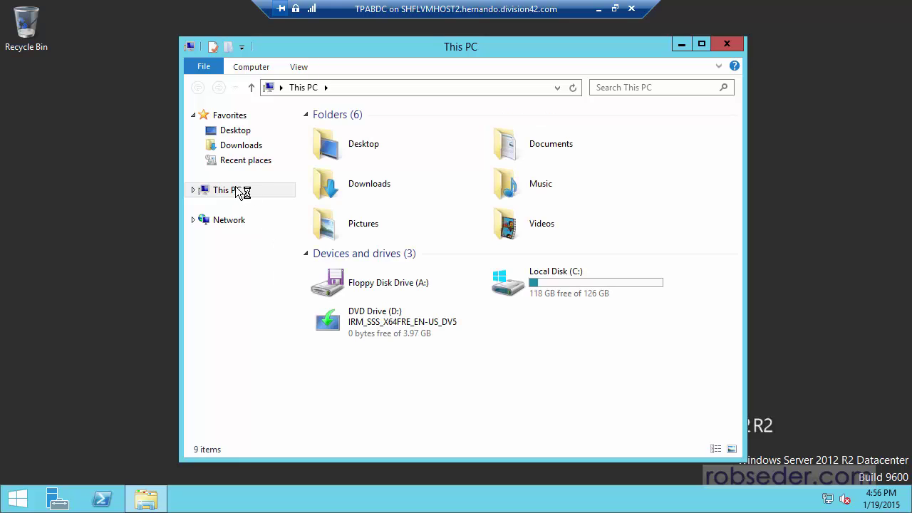
pyautogui.rightClick(231, 194)
pyautogui.click(283, 350)
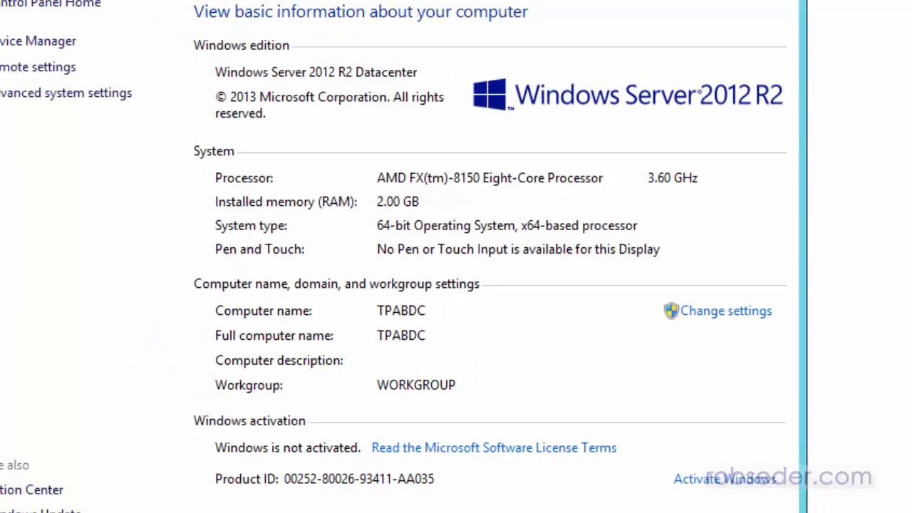
# - Open the Ethernet adapter's IPv4 properties on TPABDC
pyautogui.click(754, 16)
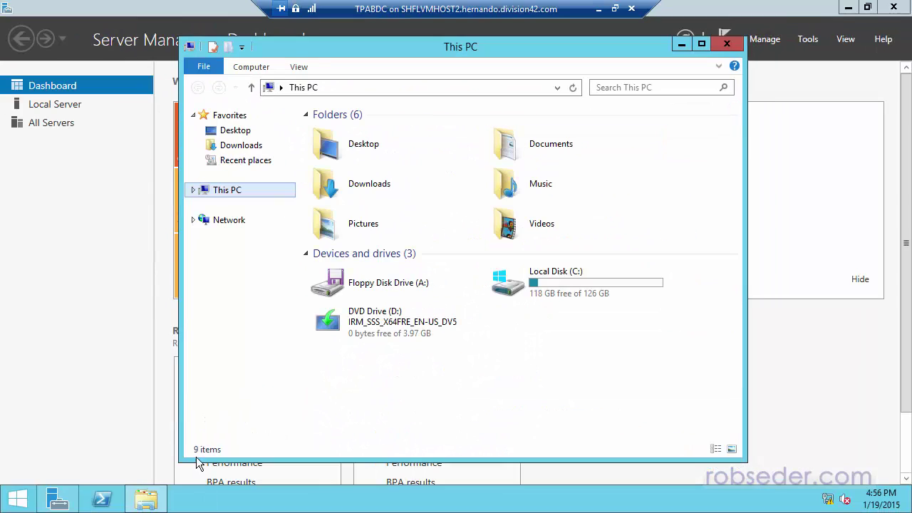
pyautogui.rightClick(224, 223)
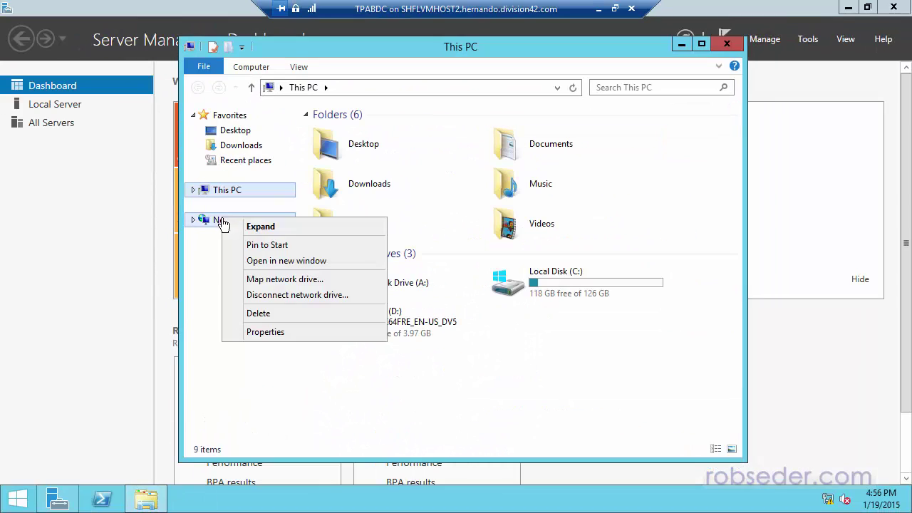
pyautogui.click(273, 334)
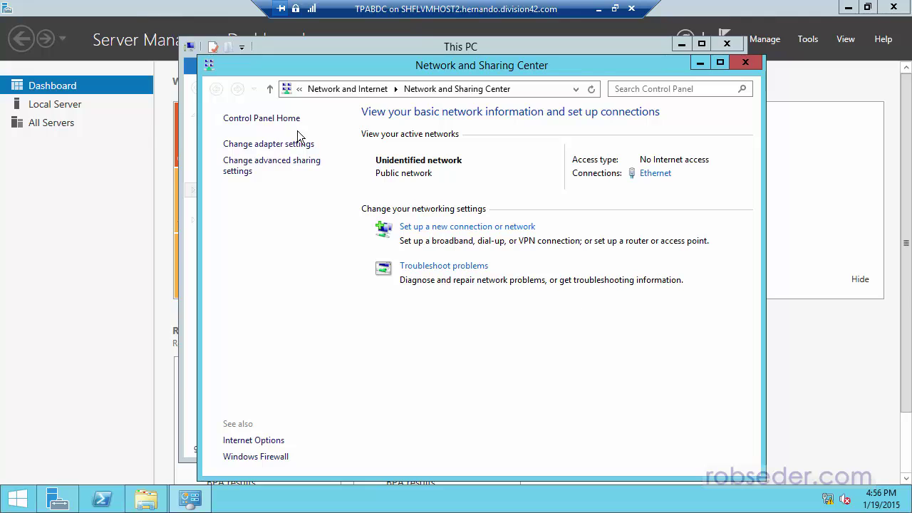
pyautogui.click(268, 147)
pyautogui.rightClick(278, 143)
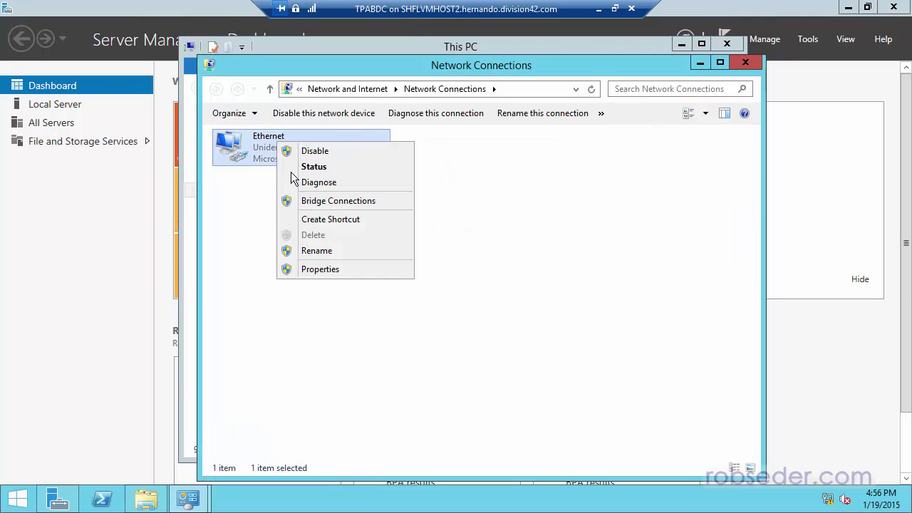
pyautogui.click(326, 264)
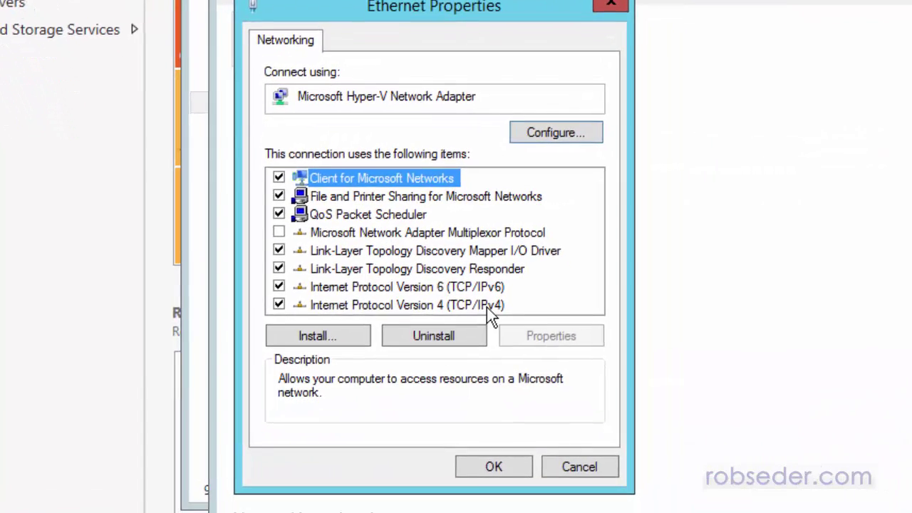
pyautogui.click(499, 321)
pyautogui.click(542, 352)
# - Set static IP 10.0.0.11, mask 255.255.255.0, gateway and DNS 10.0.0.1, and save
pyautogui.click(362, 186)
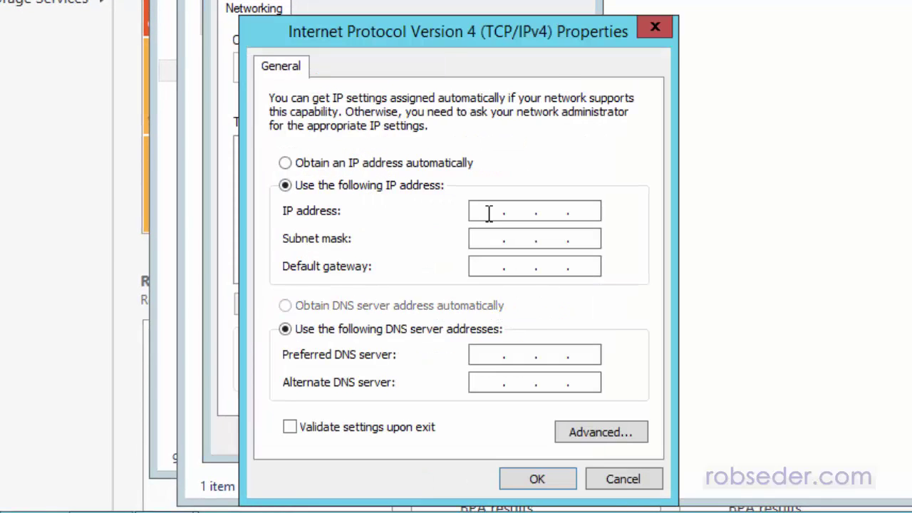
pyautogui.write('10.0.0.1')
pyautogui.write('1')
pyautogui.press('Tab')
pyautogui.write('255.255.255')
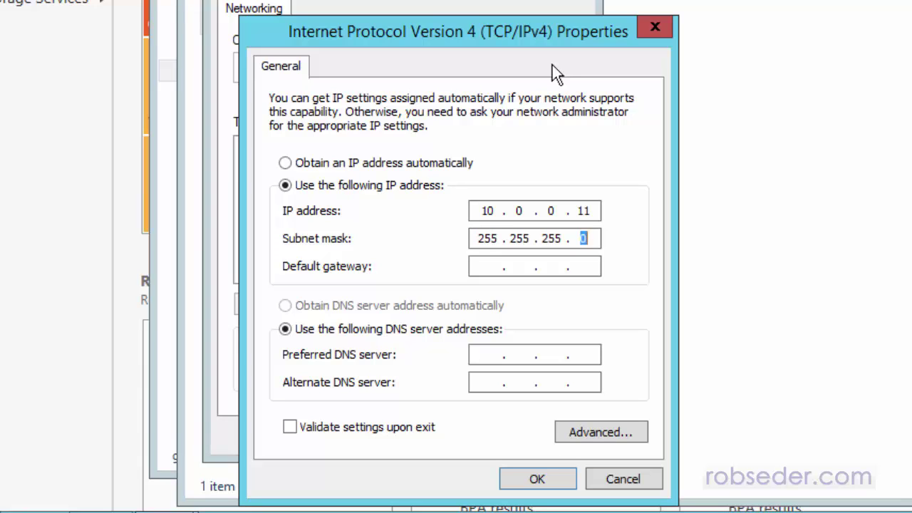
pyautogui.press('Tab')
pyautogui.press('Tab')
pyautogui.write('10.0.0.1')
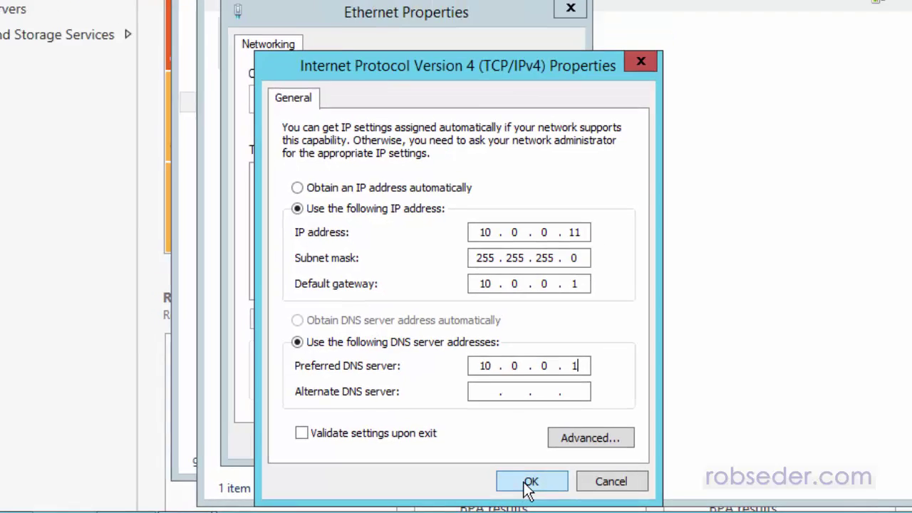
pyautogui.click(536, 479)
pyautogui.click(460, 450)
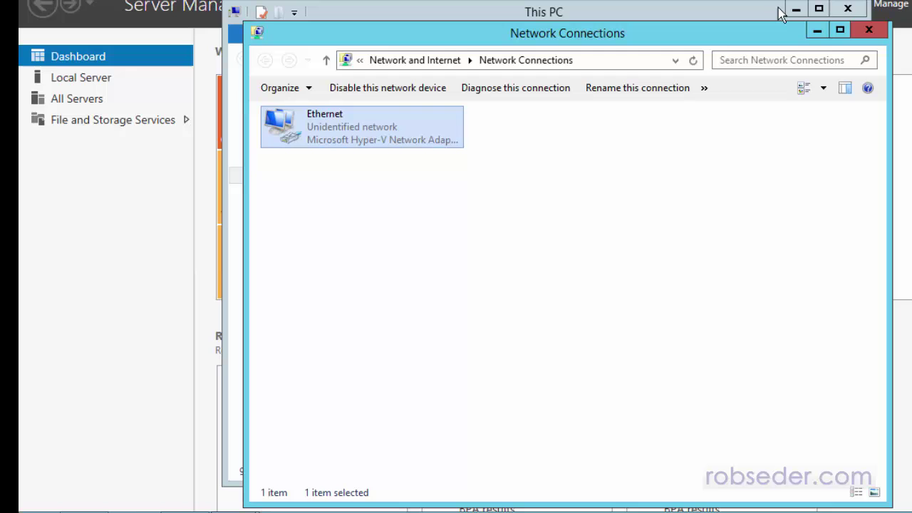
# - Close the network windows and start a role-based installation targeting TPABDC
pyautogui.click(891, 5)
pyautogui.click(865, 32)
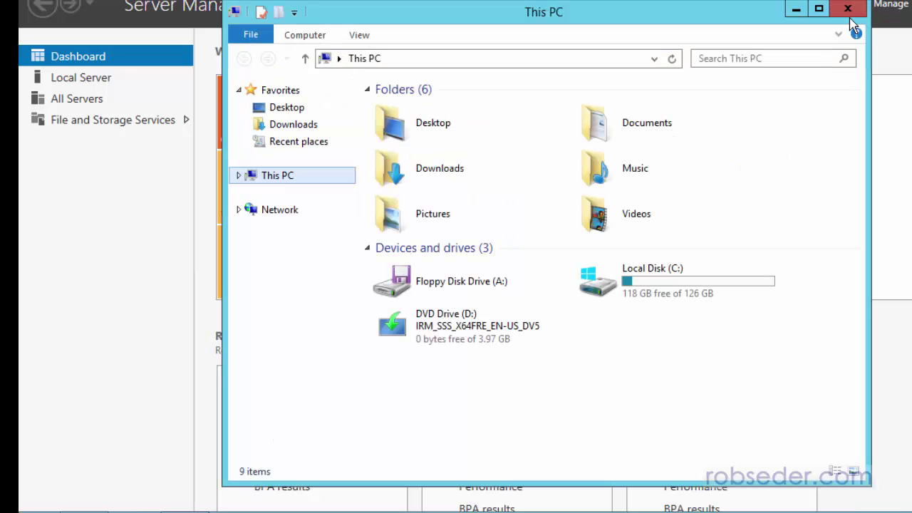
pyautogui.click(849, 10)
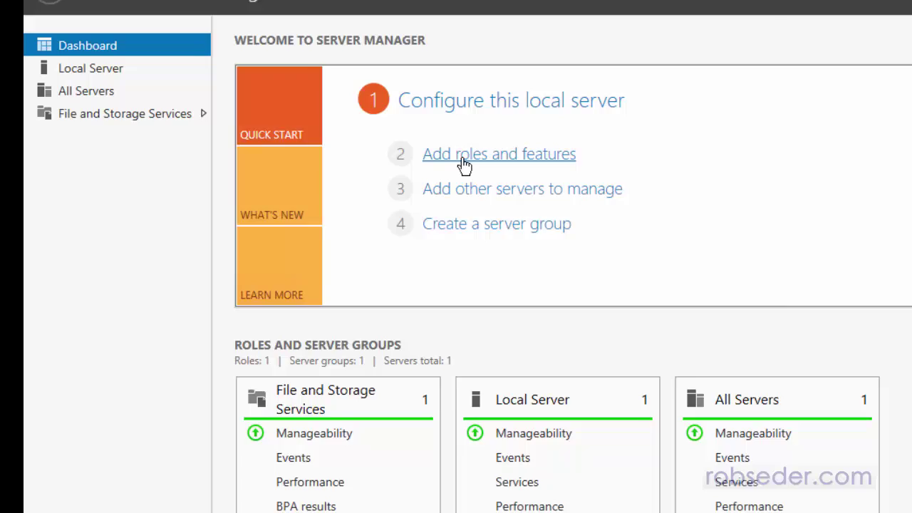
pyautogui.click(462, 160)
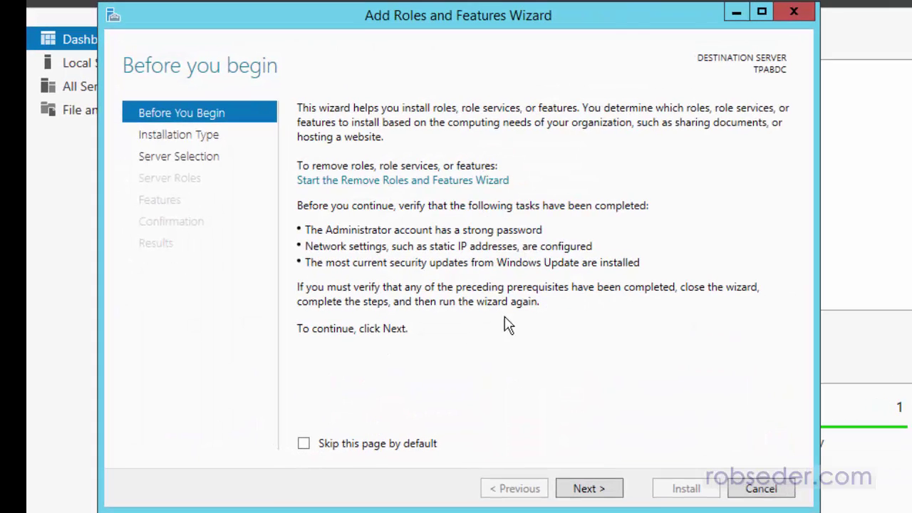
pyautogui.click(589, 489)
pyautogui.click(597, 493)
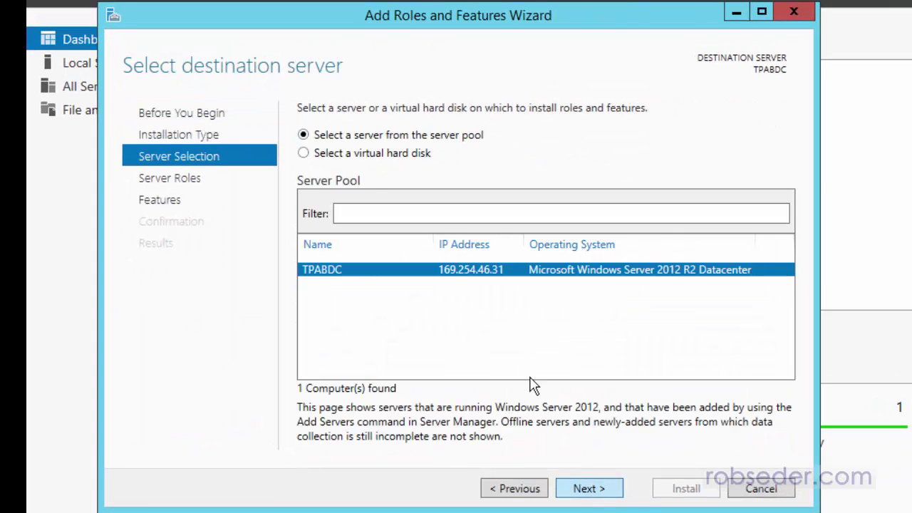
pyautogui.click(597, 494)
# - Select the DHCP Server and DNS Server roles with their management tools
pyautogui.click(324, 281)
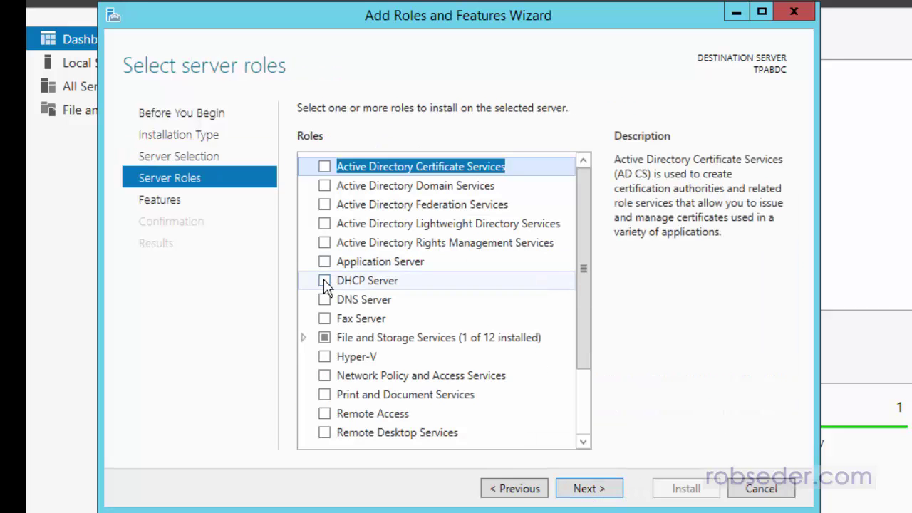
pyautogui.click(508, 409)
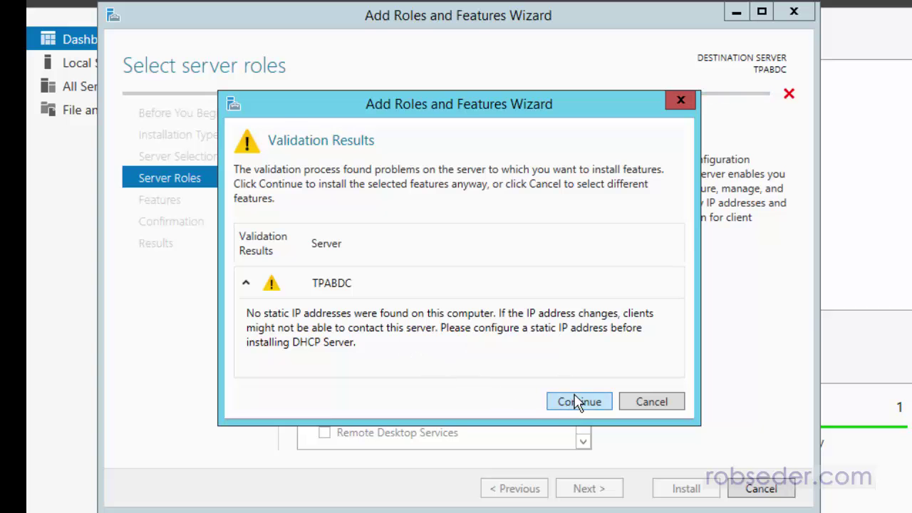
pyautogui.click(579, 401)
pyautogui.click(327, 298)
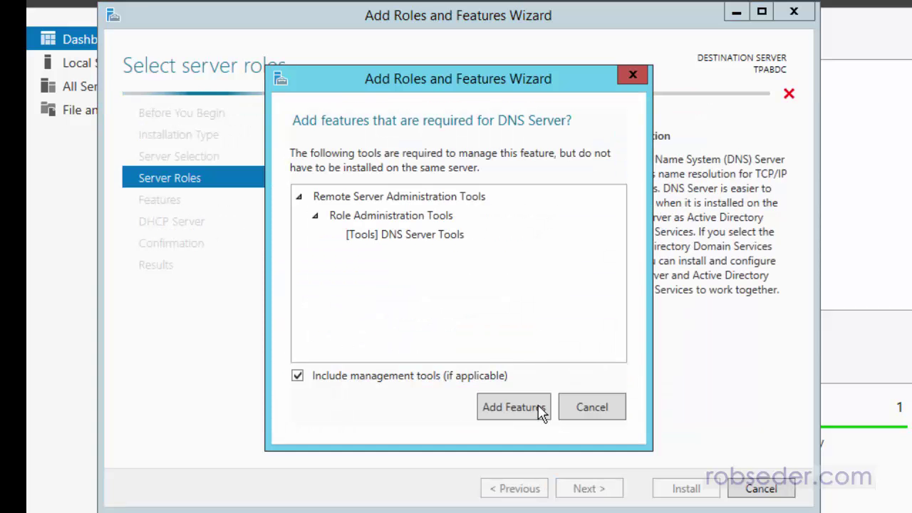
pyautogui.click(512, 410)
pyautogui.click(583, 404)
# - Pass the remaining pages, allow automatic restart, and begin the installation
pyautogui.click(606, 492)
pyautogui.click(598, 493)
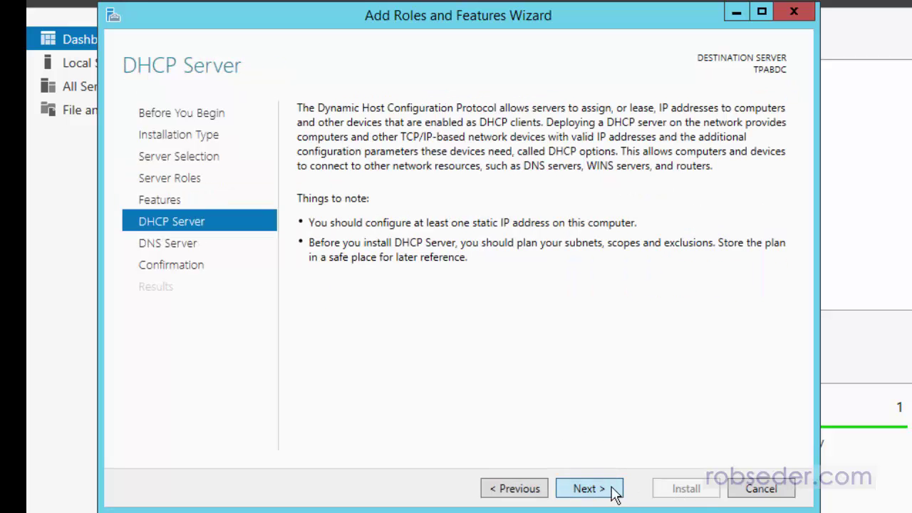
pyautogui.click(614, 493)
pyautogui.click(593, 494)
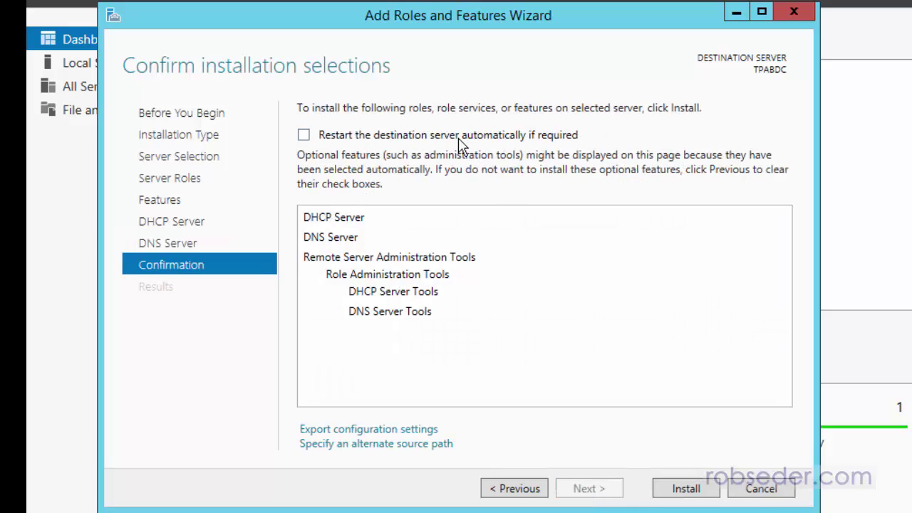
pyautogui.click(412, 138)
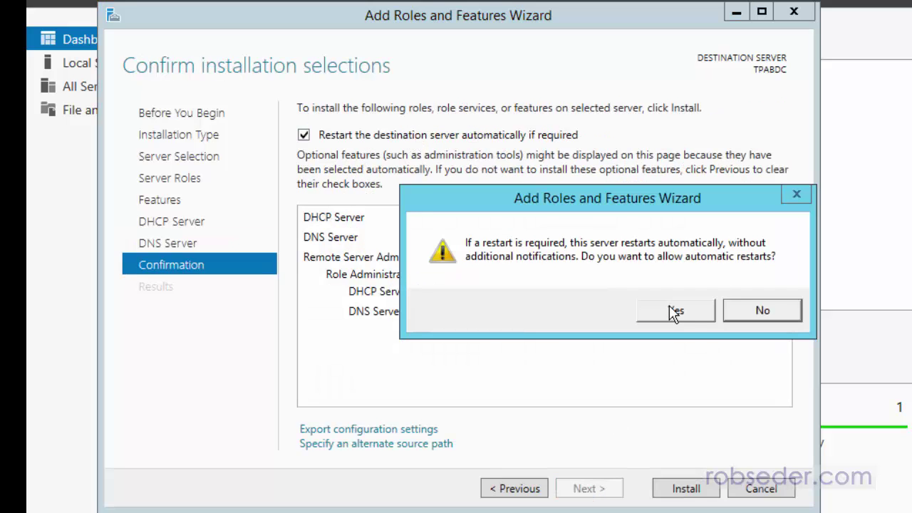
pyautogui.click(675, 312)
pyautogui.click(689, 491)
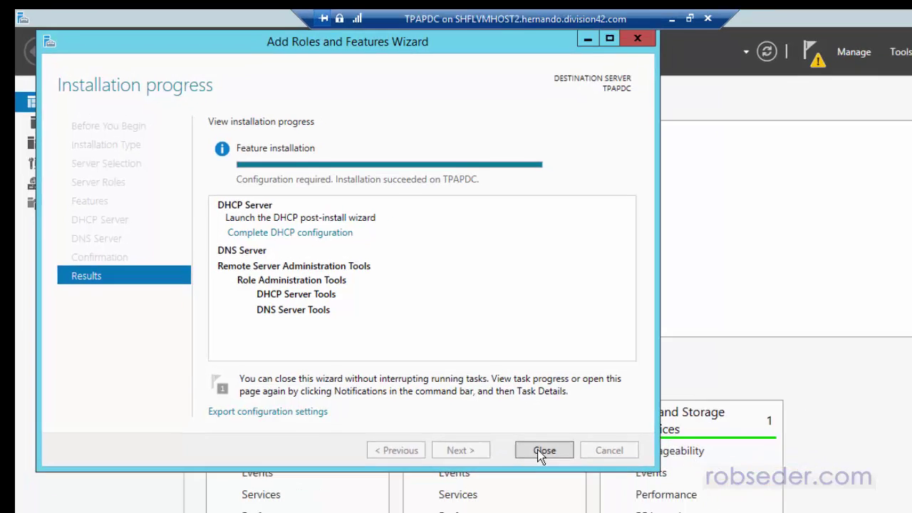
# - Close TPAPDC's finished wizard, switch to the TPABDC session, and minimise Server Manager
pyautogui.click(591, 487)
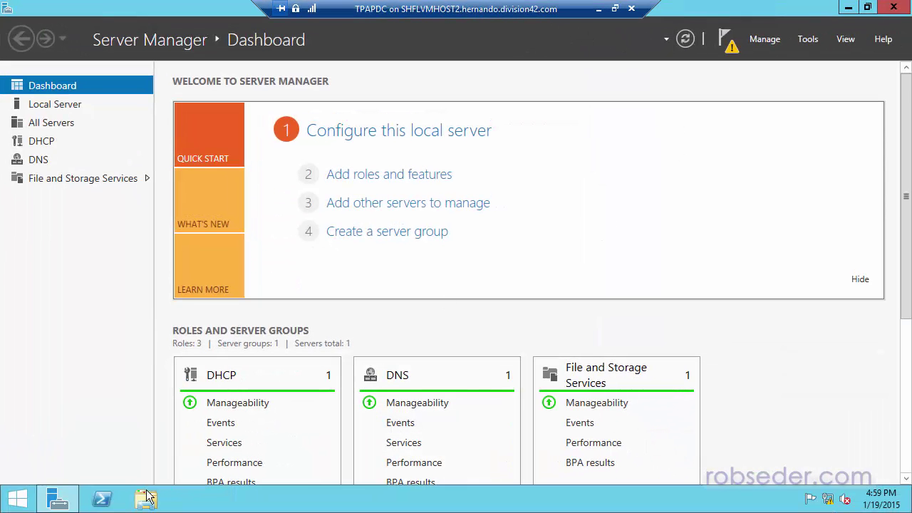
pyautogui.click(599, 9)
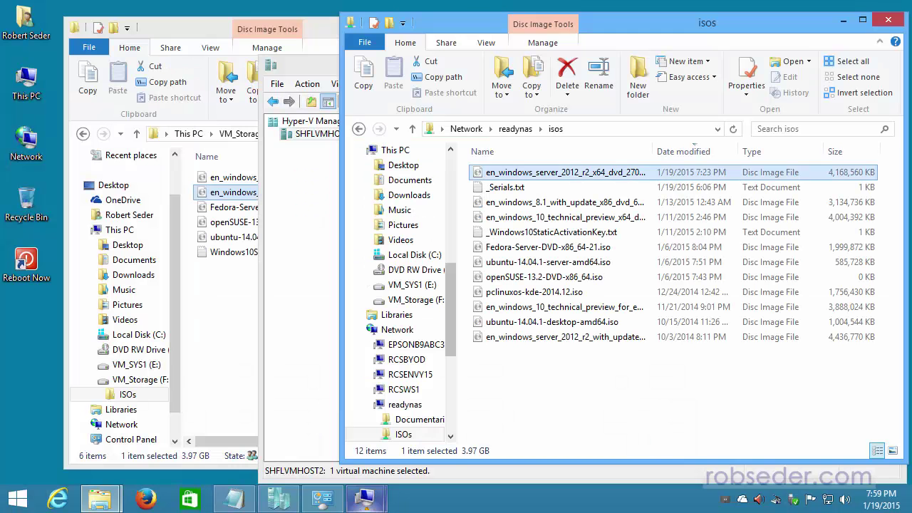
pyautogui.moveTo(365, 499)
pyautogui.moveTo(433, 439)
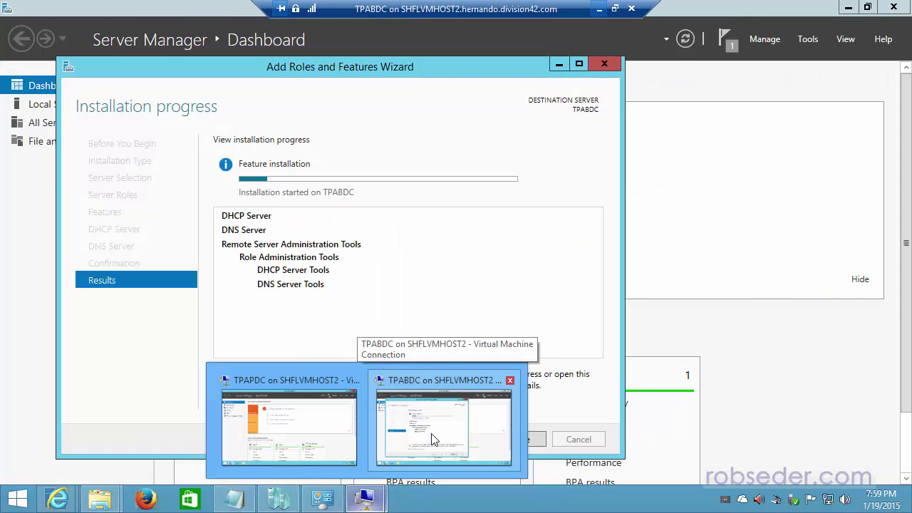
pyautogui.click(429, 422)
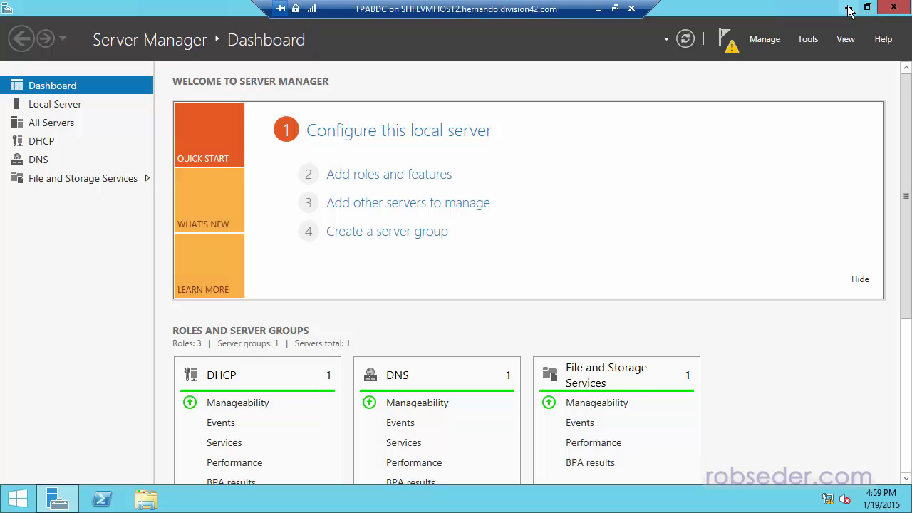
pyautogui.click(848, 9)
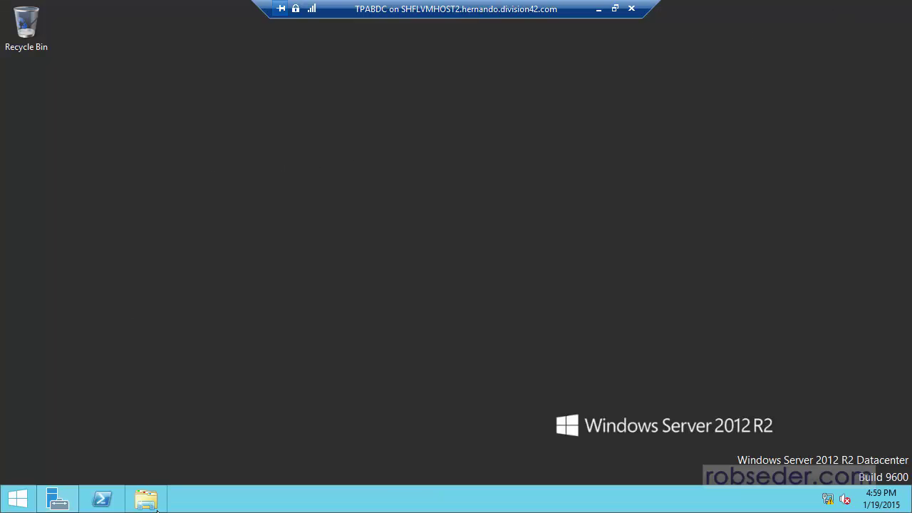
# - Turn on automatic updates on TPABDC from System's Windows Update page
pyautogui.click(156, 508)
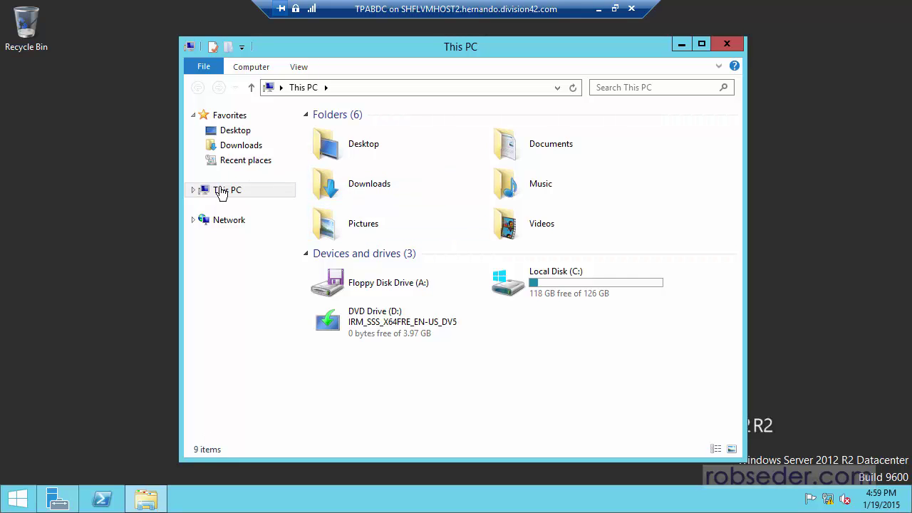
pyautogui.rightClick(219, 191)
pyautogui.click(255, 356)
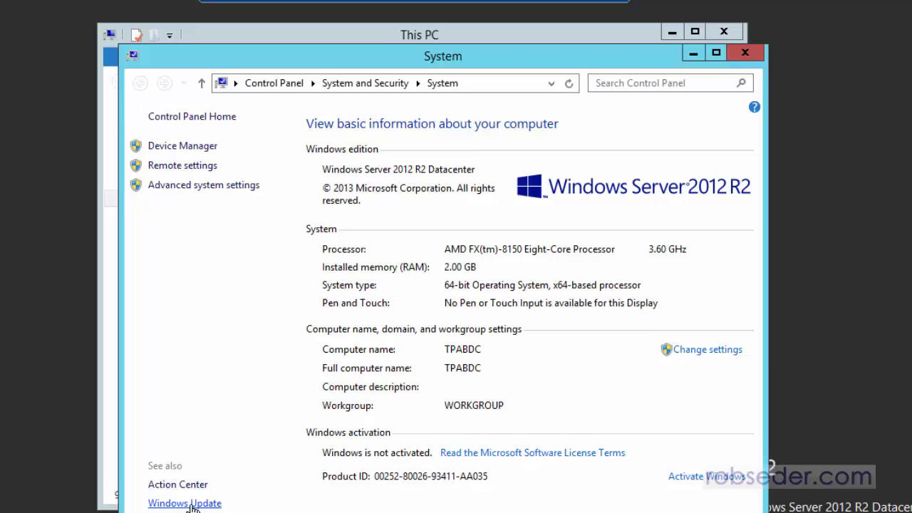
pyautogui.click(191, 504)
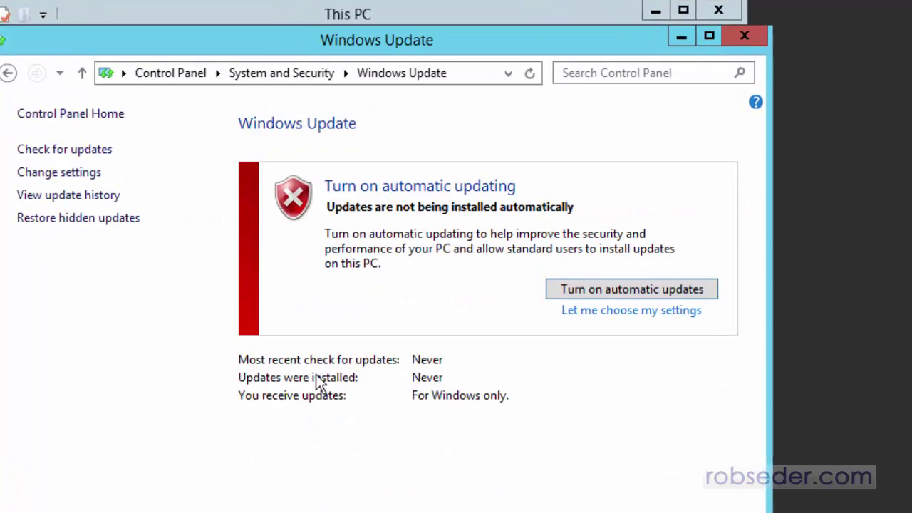
pyautogui.click(597, 309)
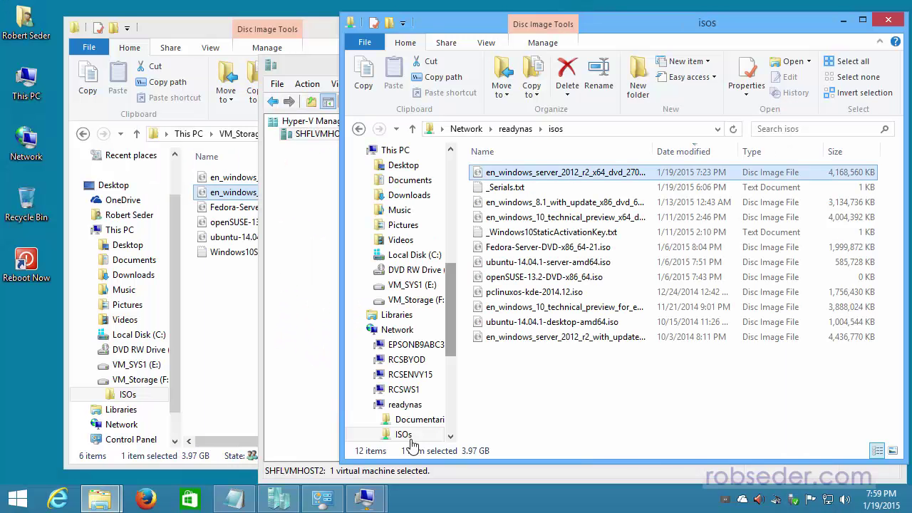
# - Switch to TPAPDC, turn on automatic updates there, and minimise the session
pyautogui.moveTo(365, 483)
pyautogui.click(288, 436)
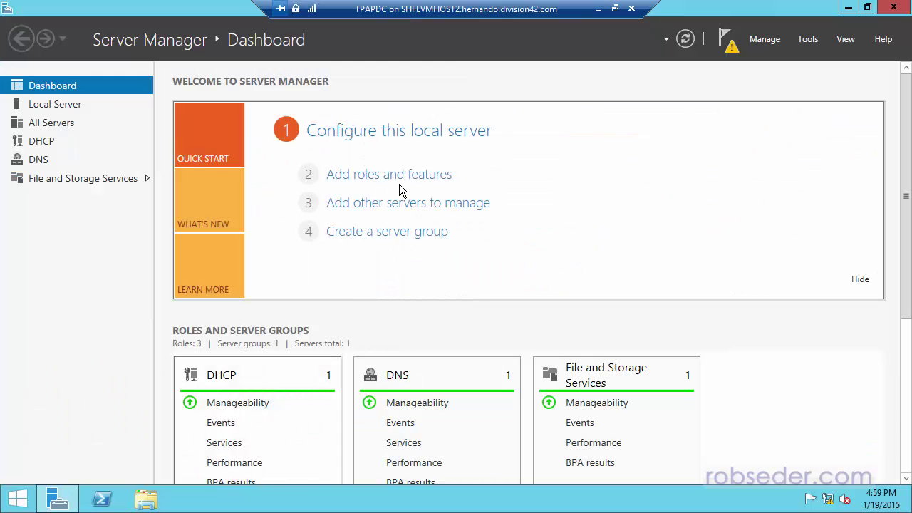
pyautogui.click(143, 503)
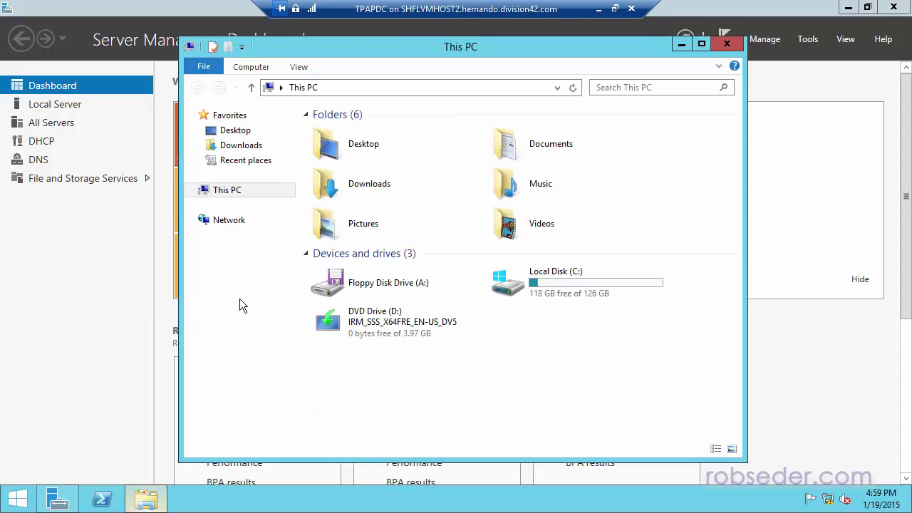
pyautogui.rightClick(228, 193)
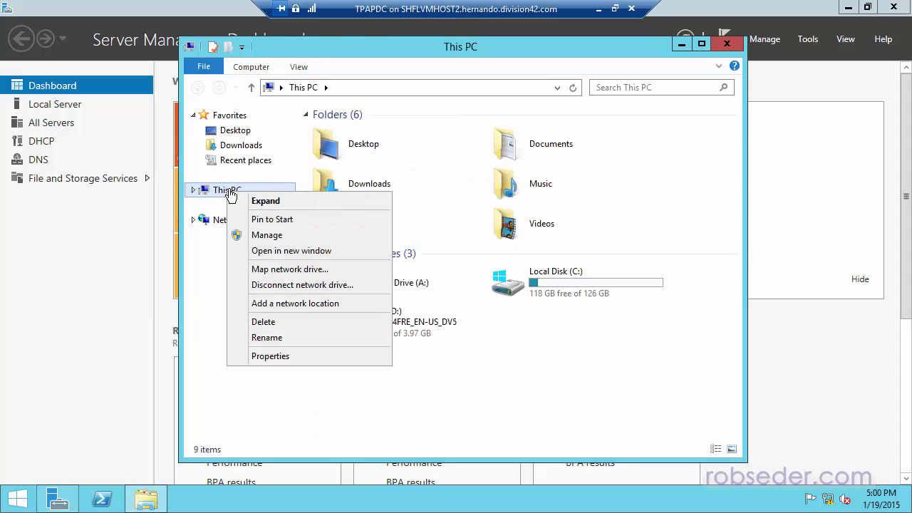
pyautogui.click(275, 358)
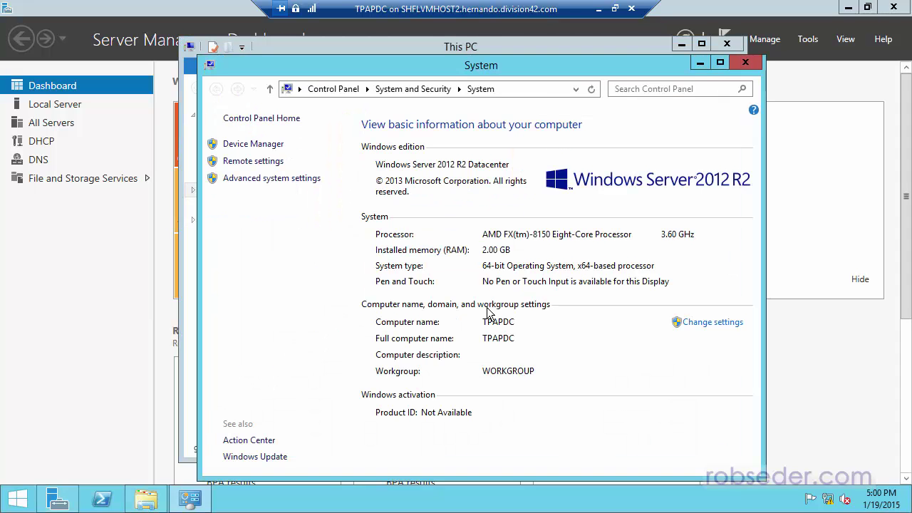
pyautogui.click(258, 458)
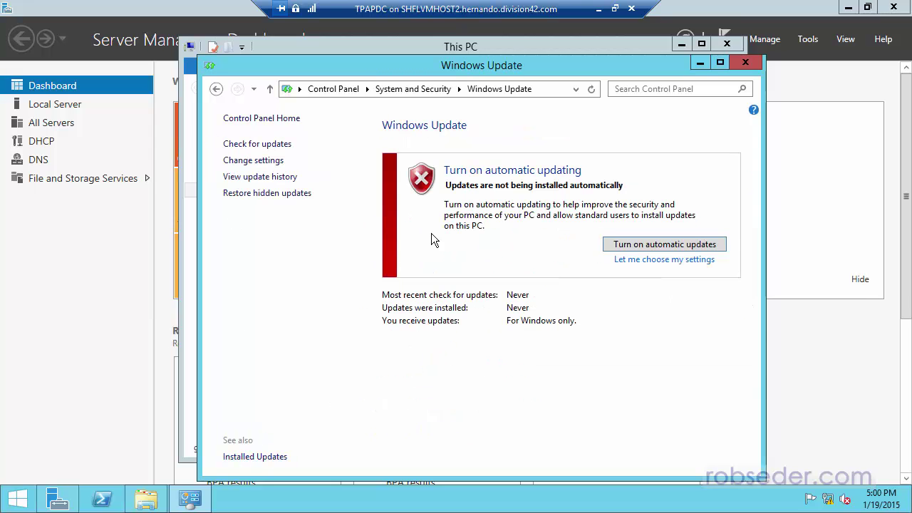
pyautogui.click(637, 246)
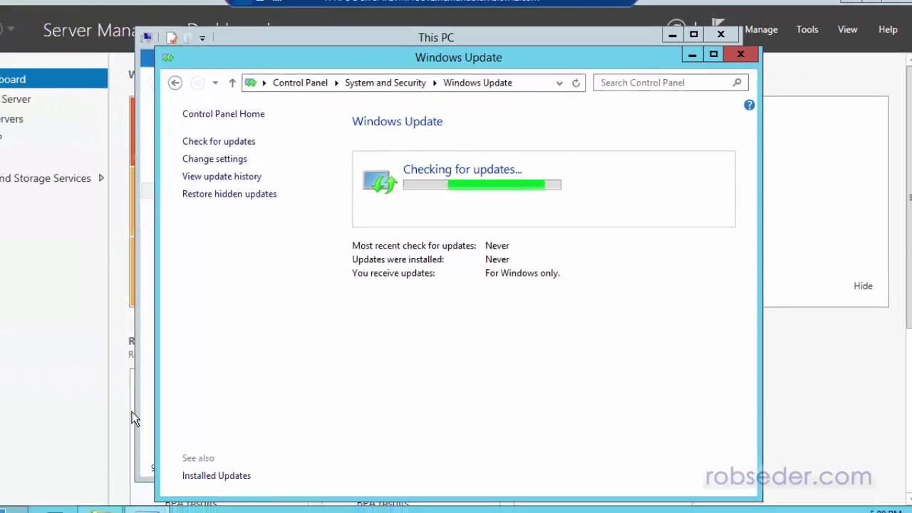
pyautogui.click(603, 12)
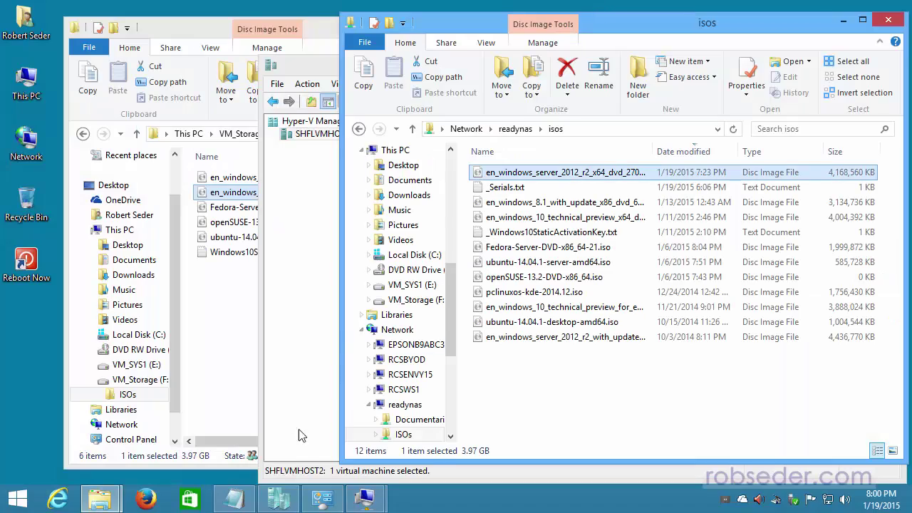
# - Back in Hyper-V Manager, select the running TPAPDC and TPABDC virtual machines together
pyautogui.click(285, 498)
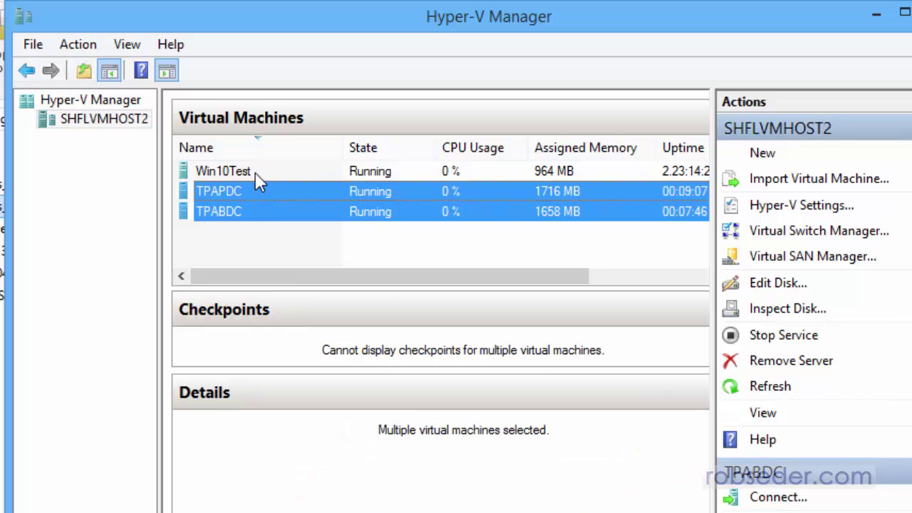
pyautogui.click(247, 172)
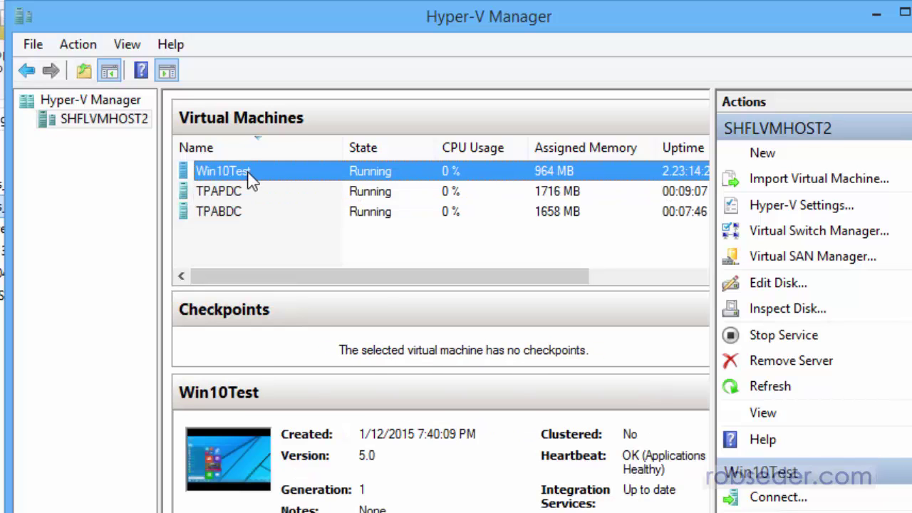
pyautogui.click(242, 193)
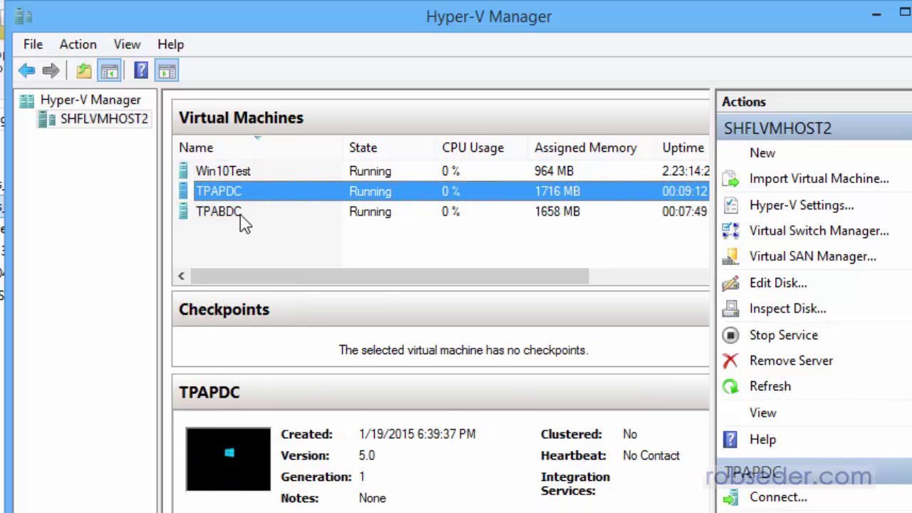
pyautogui.keyDown('shift'); pyautogui.click(241, 215); pyautogui.keyUp('shift')
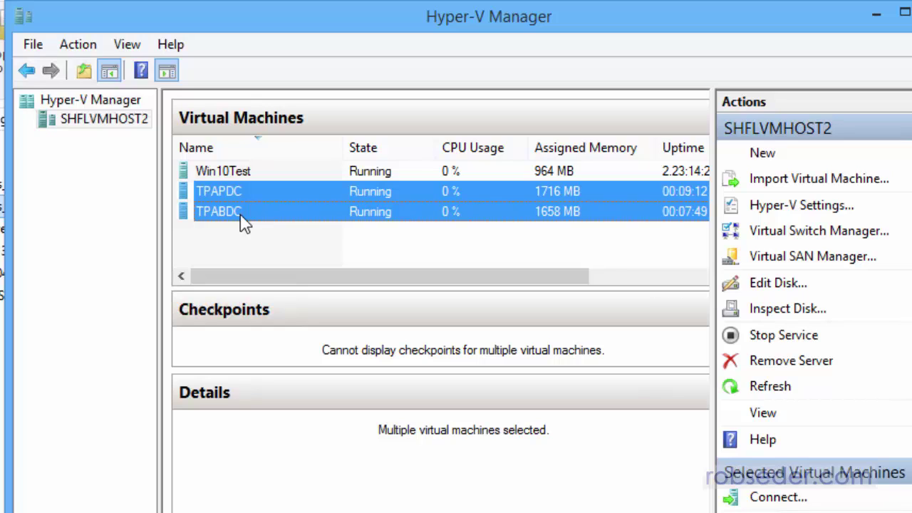